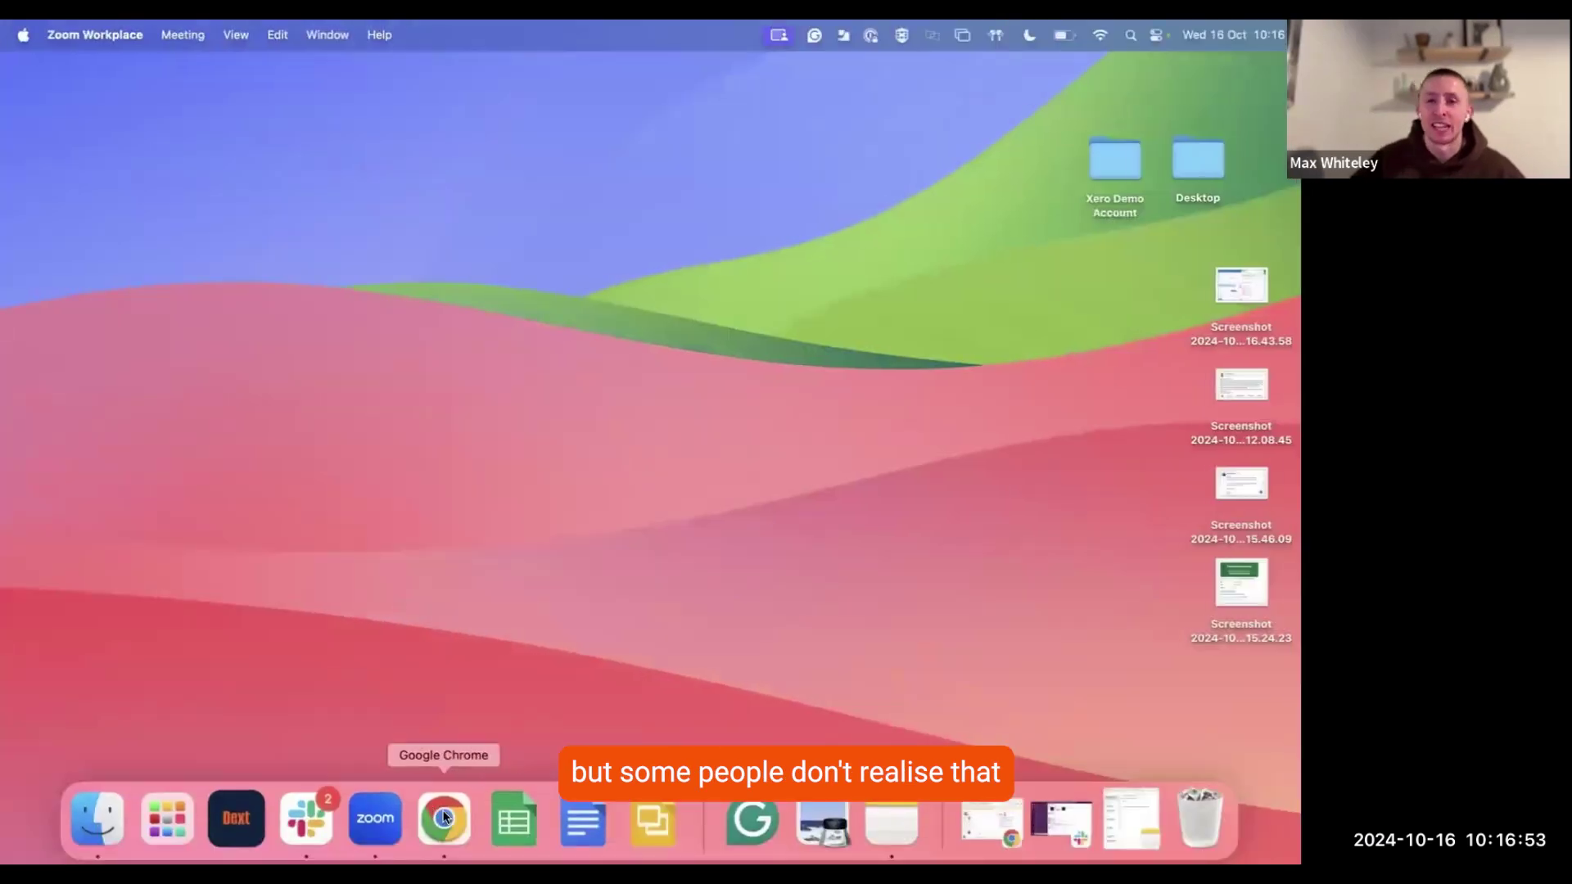
# Bring Chrome to the front, with Dext's Costs inbox listing 12 cost items.
pyautogui.click(444, 816)
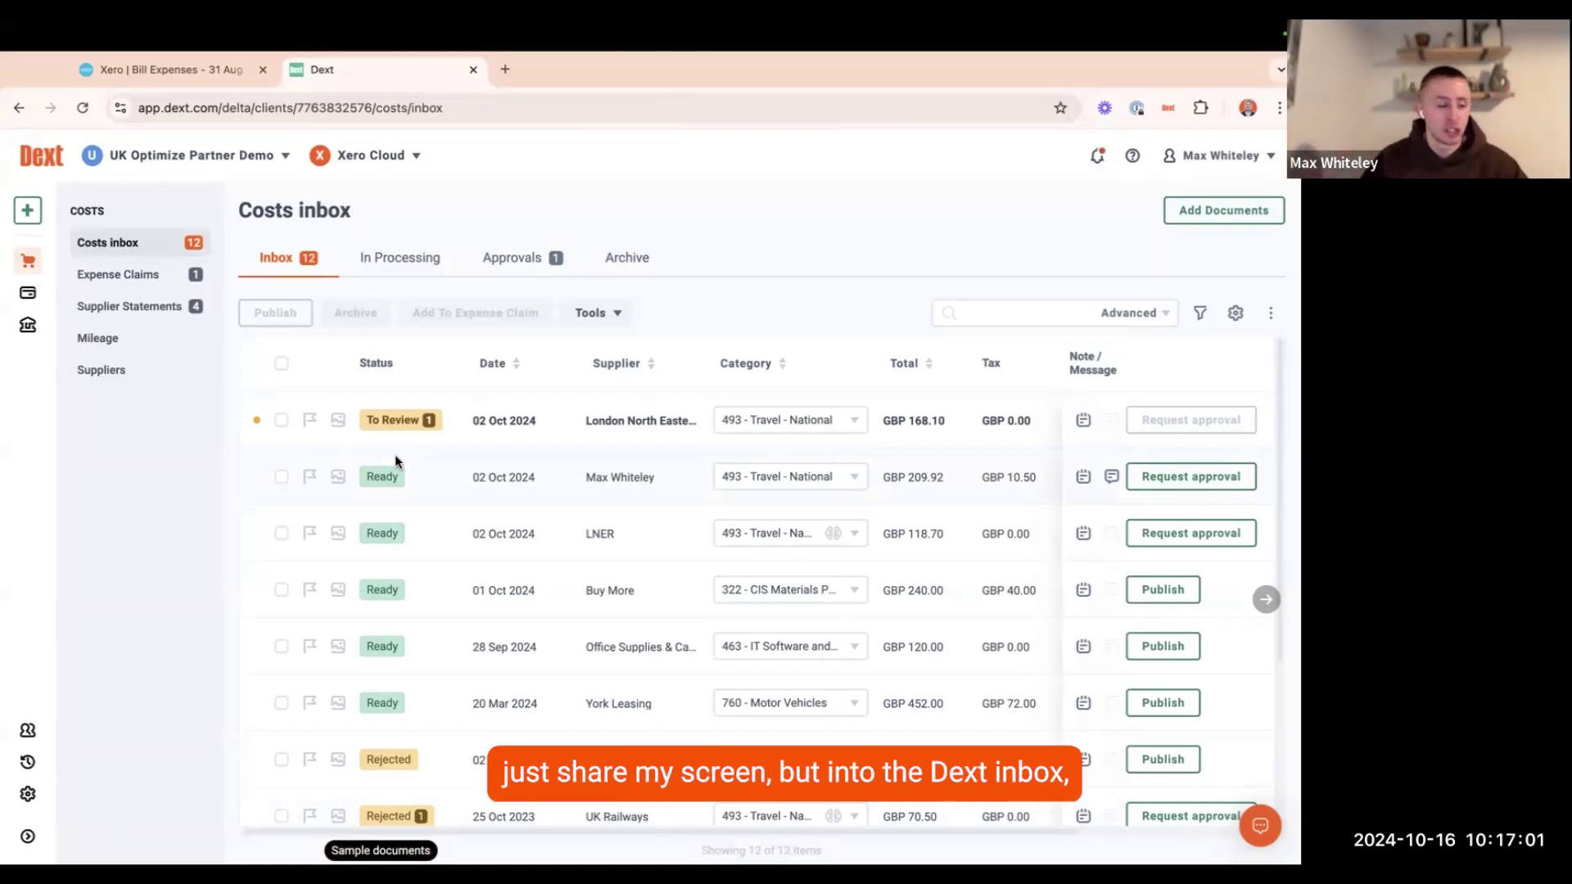
pyautogui.click(1212, 219)
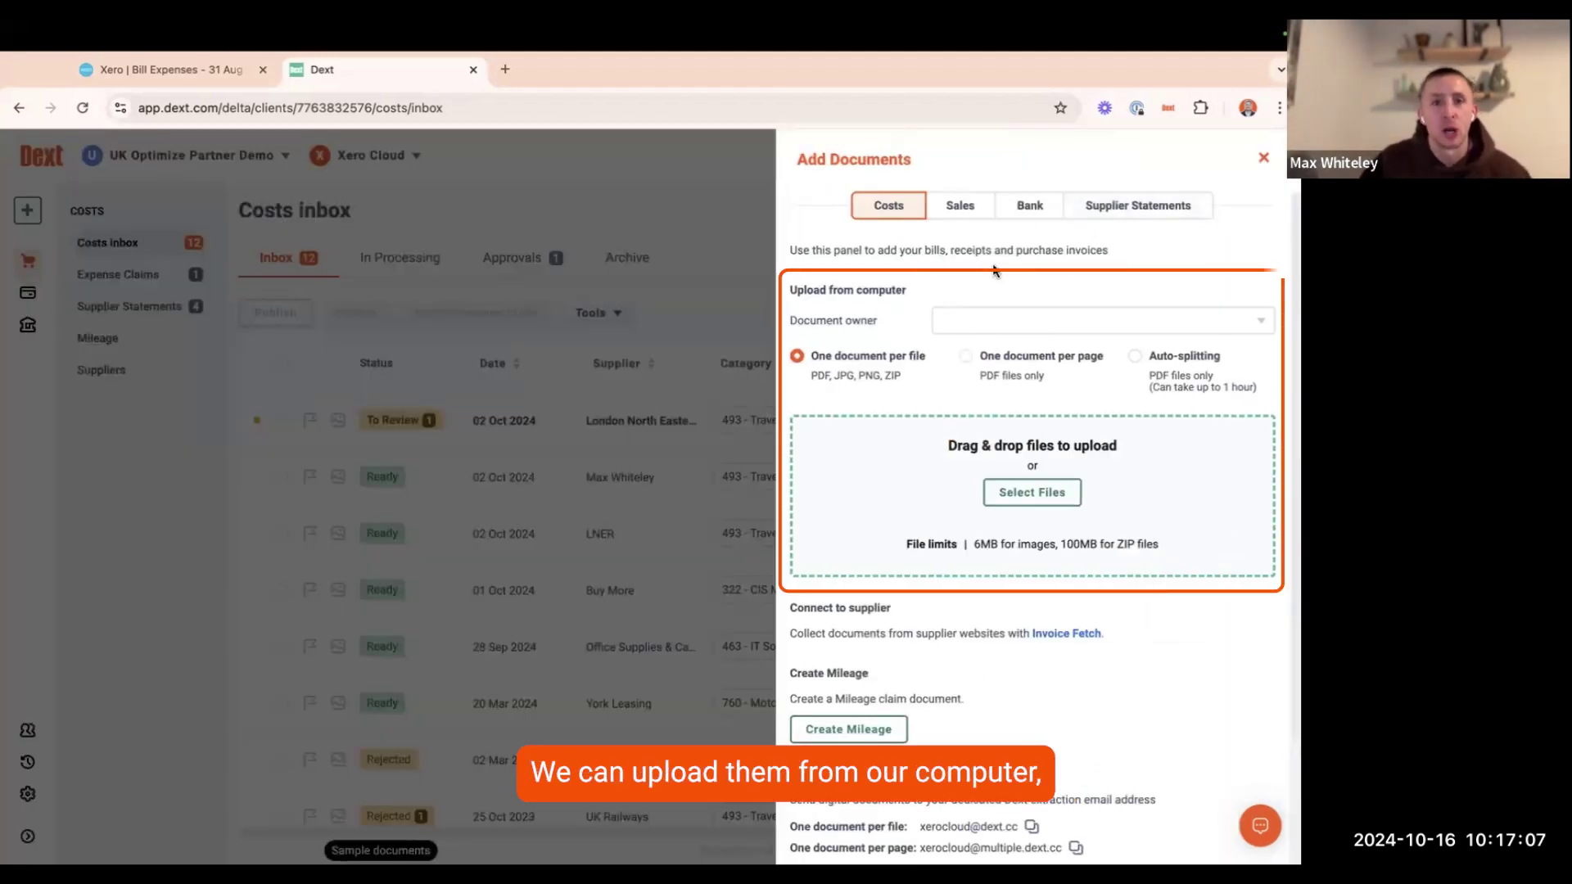
pyautogui.scroll(-1, 1011, 393)
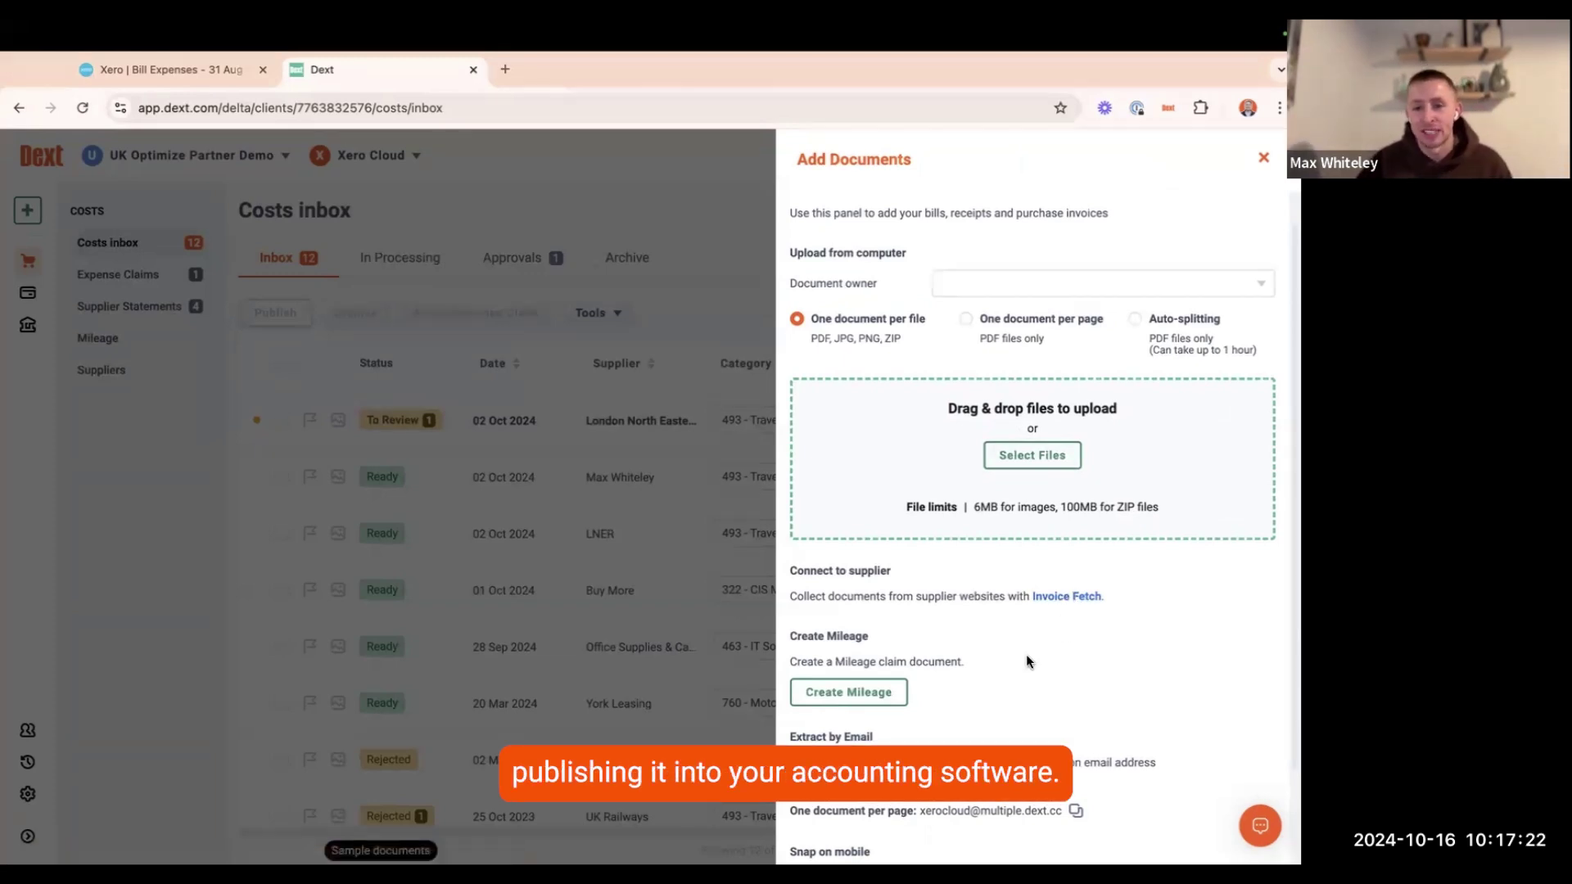
pyautogui.scroll(-2, 1025, 662)
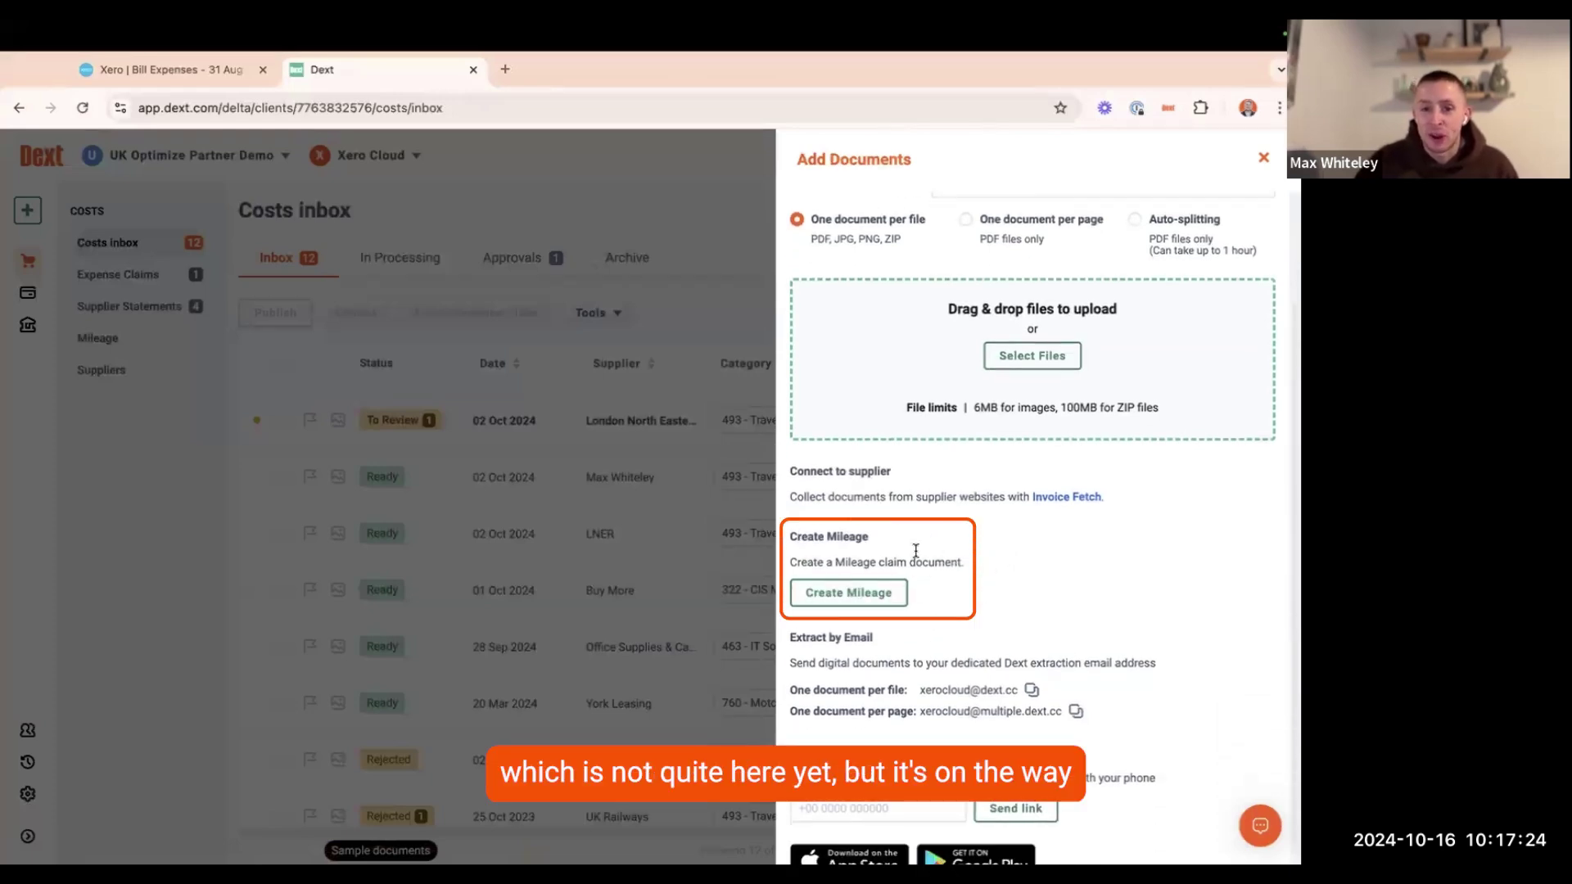
pyautogui.scroll(-1, 831, 651)
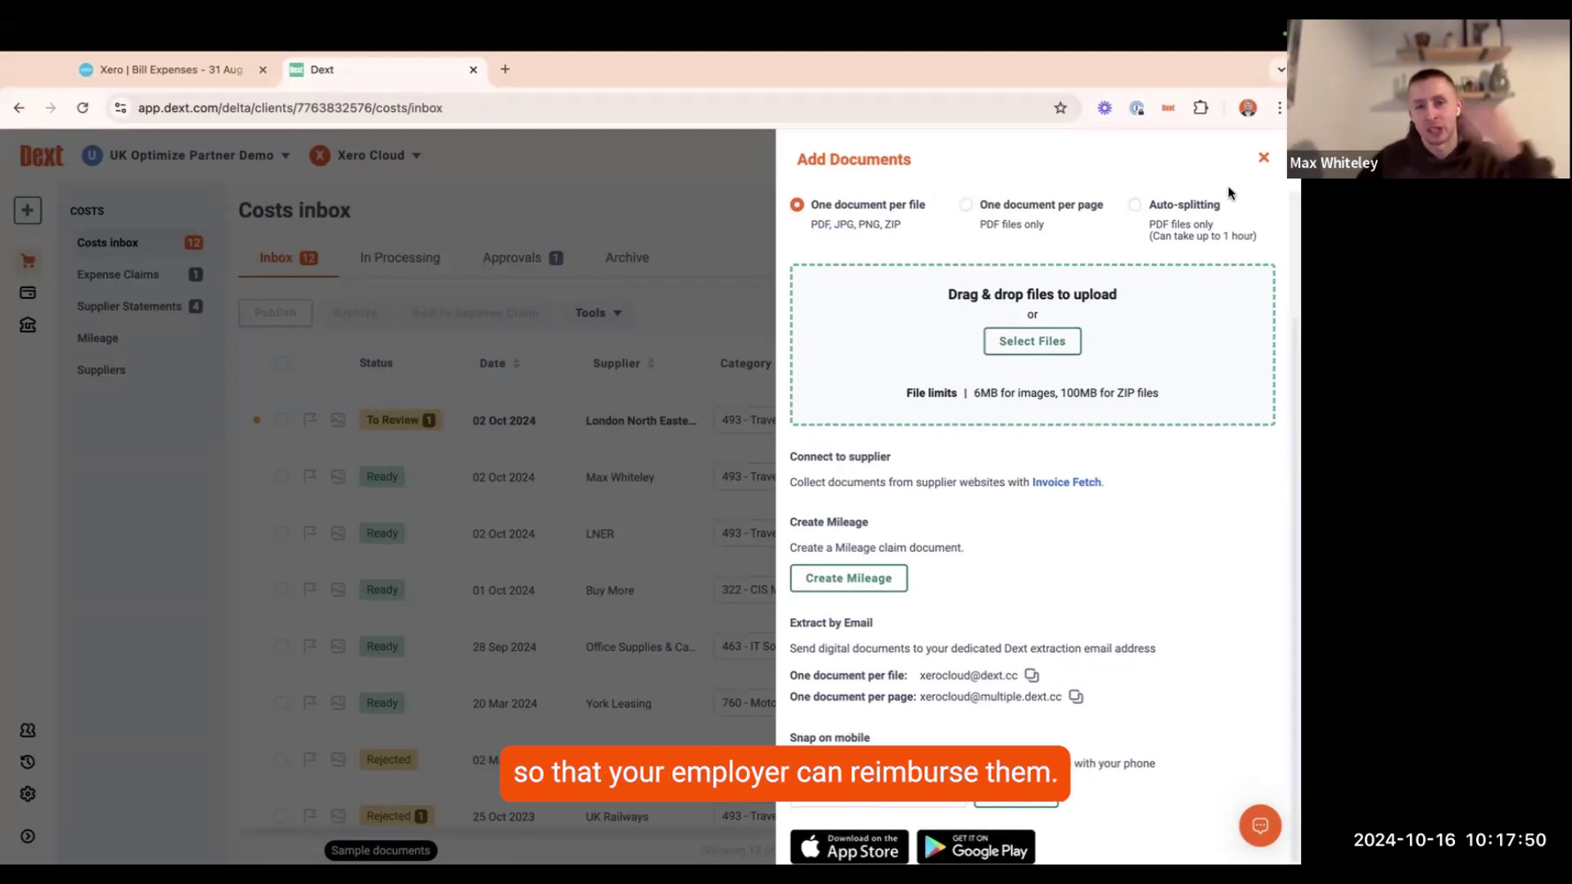
pyautogui.click(1265, 161)
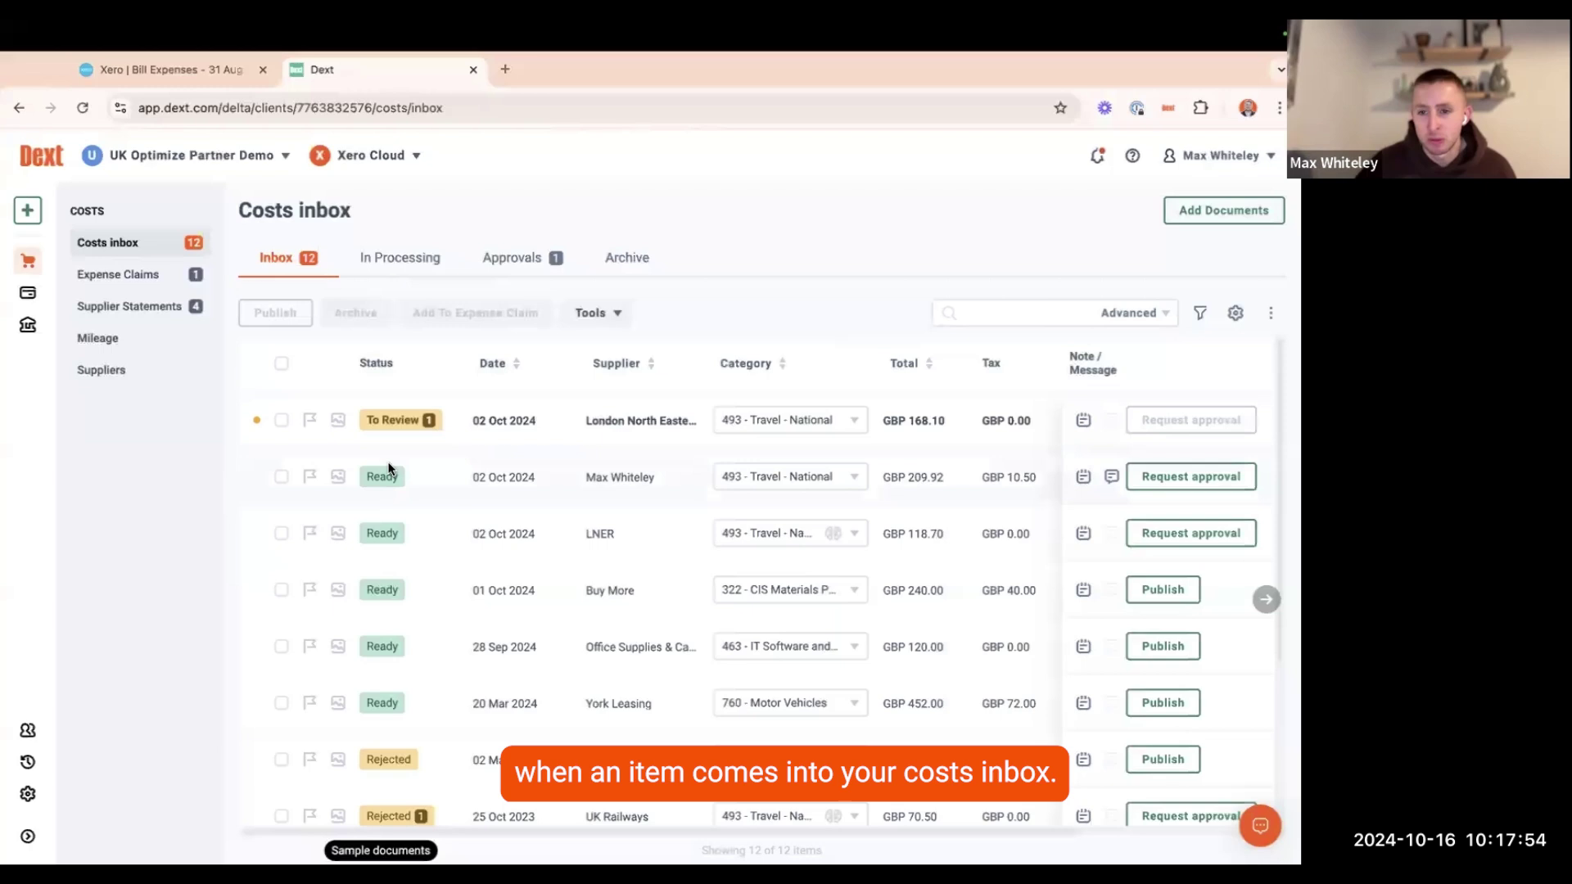
pyautogui.click(281, 420)
pyautogui.click(281, 477)
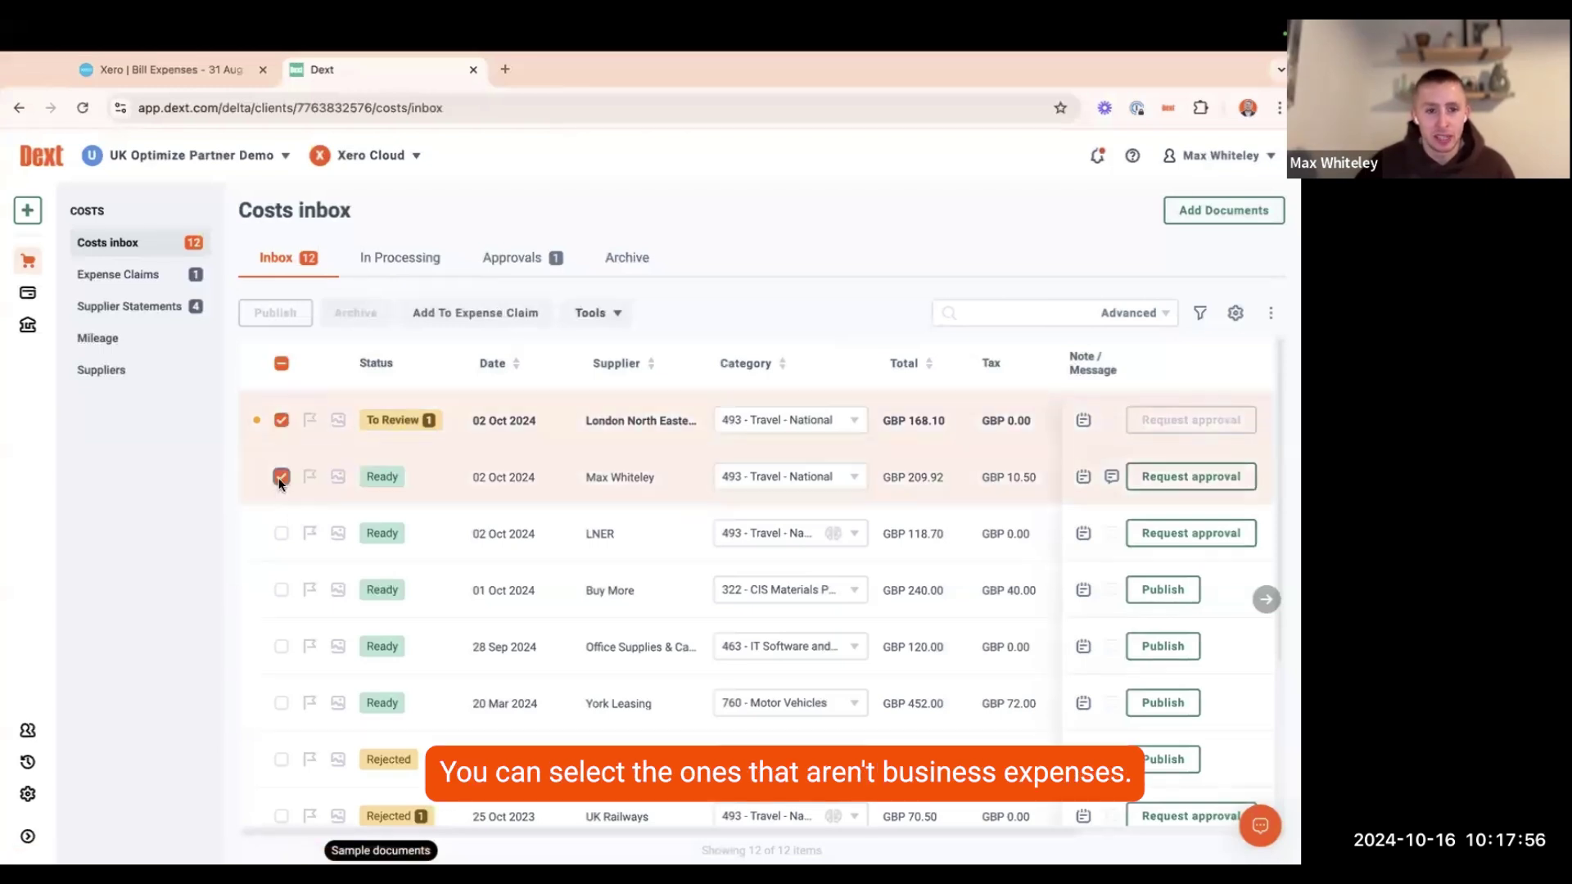
pyautogui.click(282, 535)
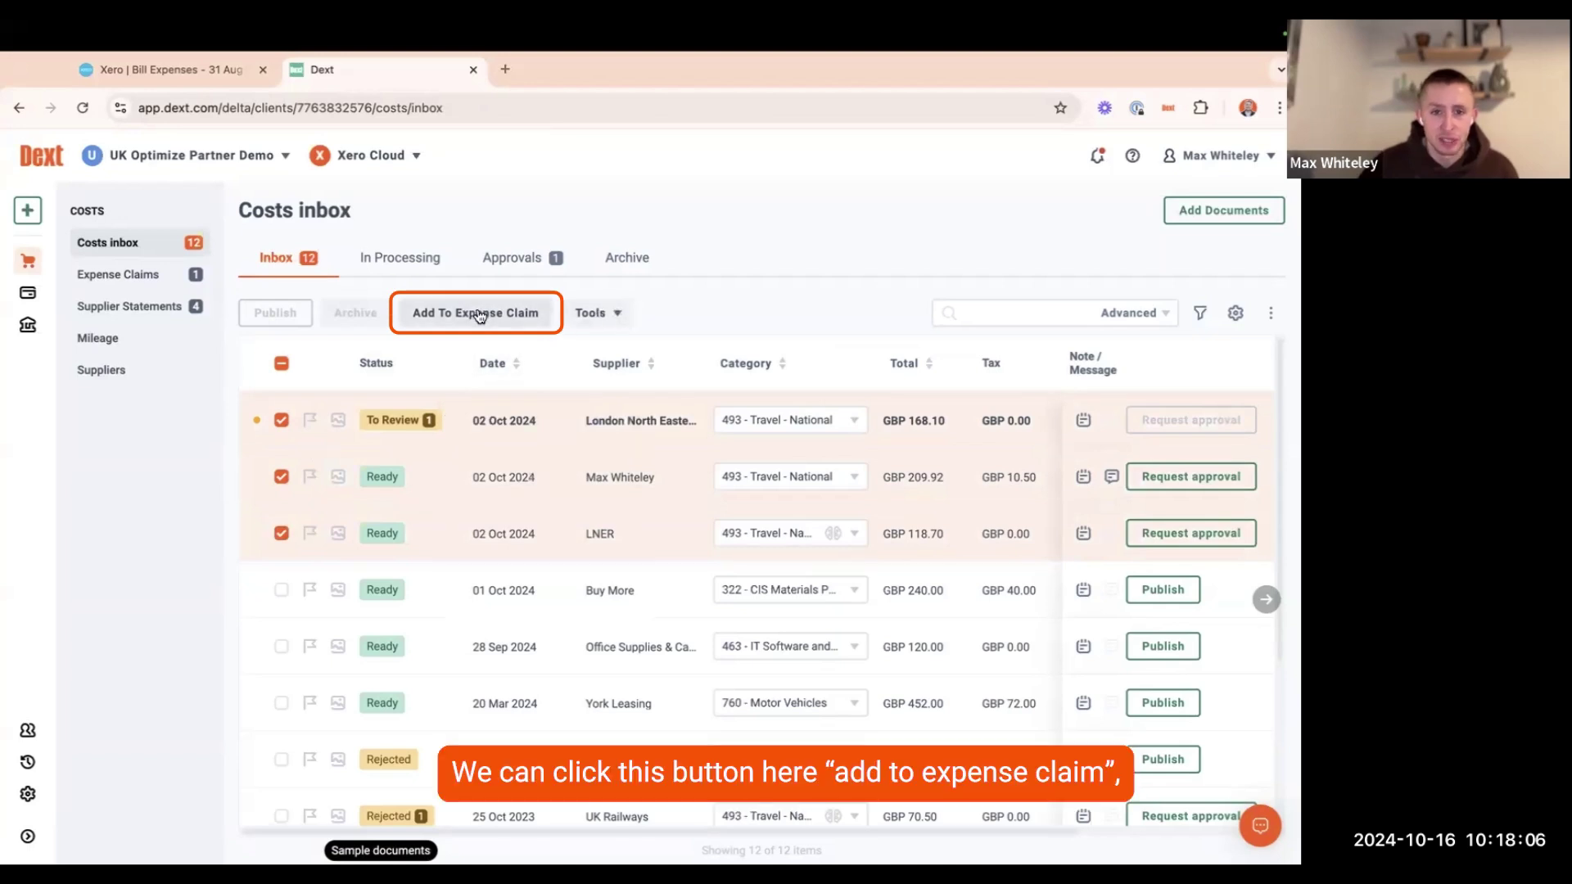
pyautogui.click(474, 312)
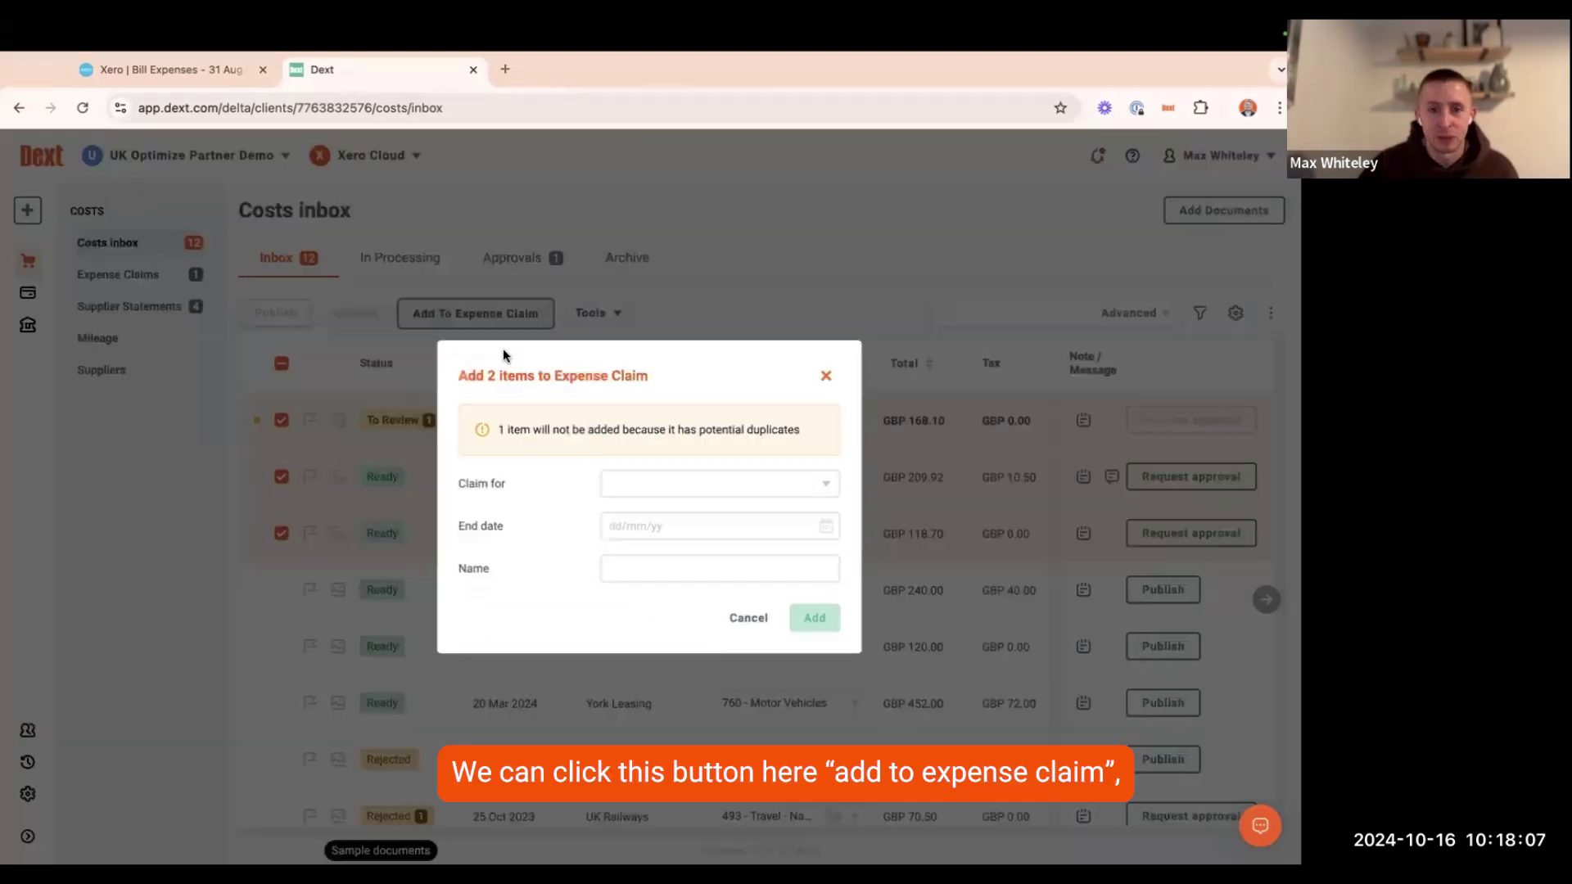
pyautogui.click(627, 494)
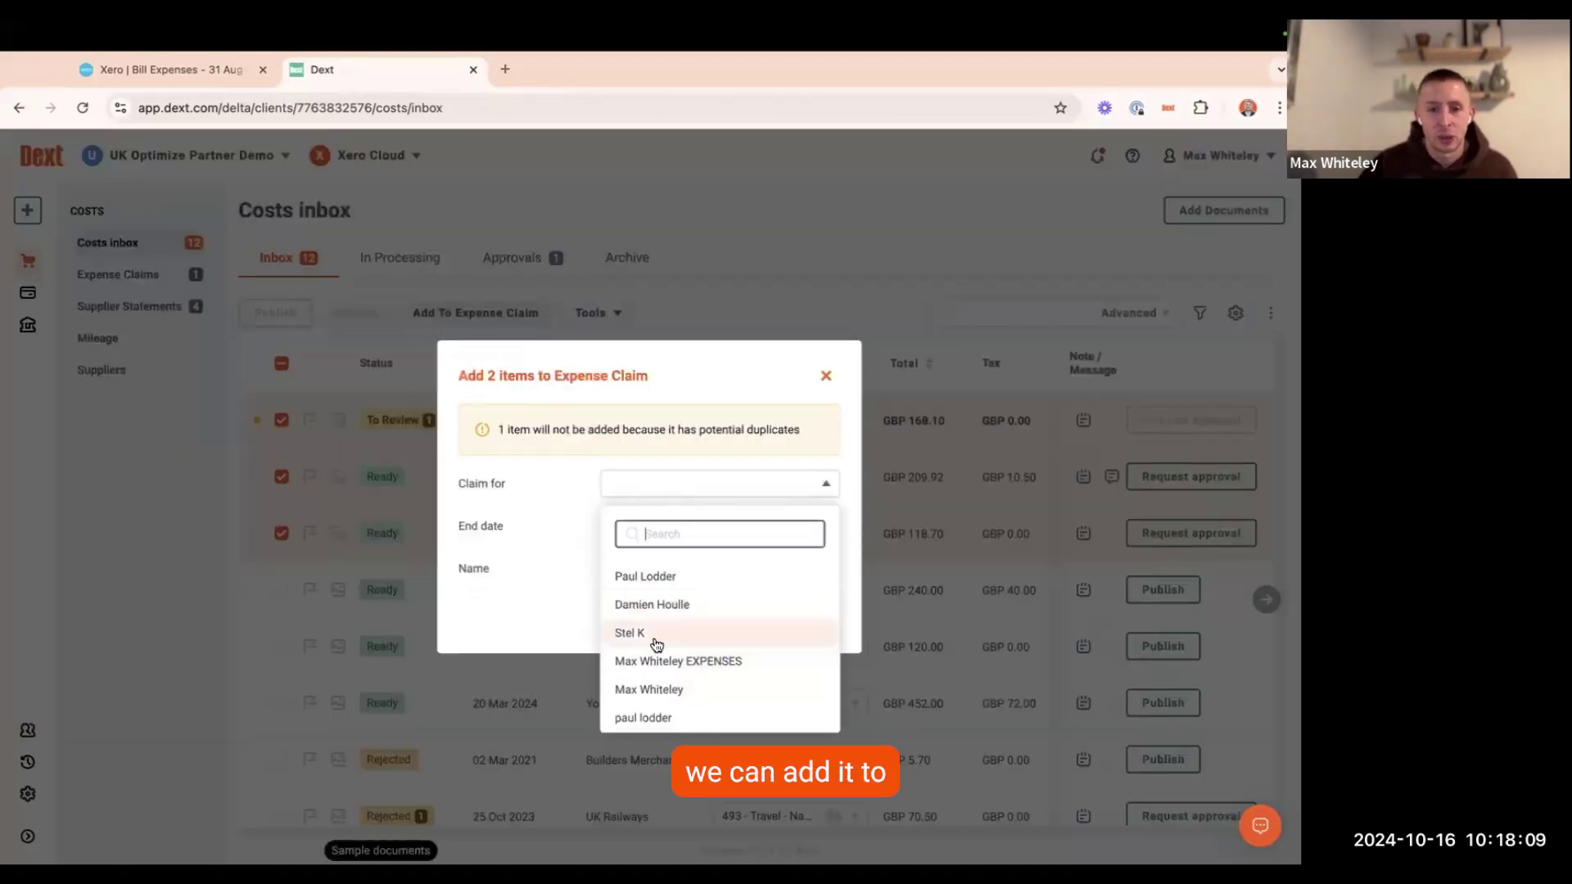
pyautogui.click(559, 595)
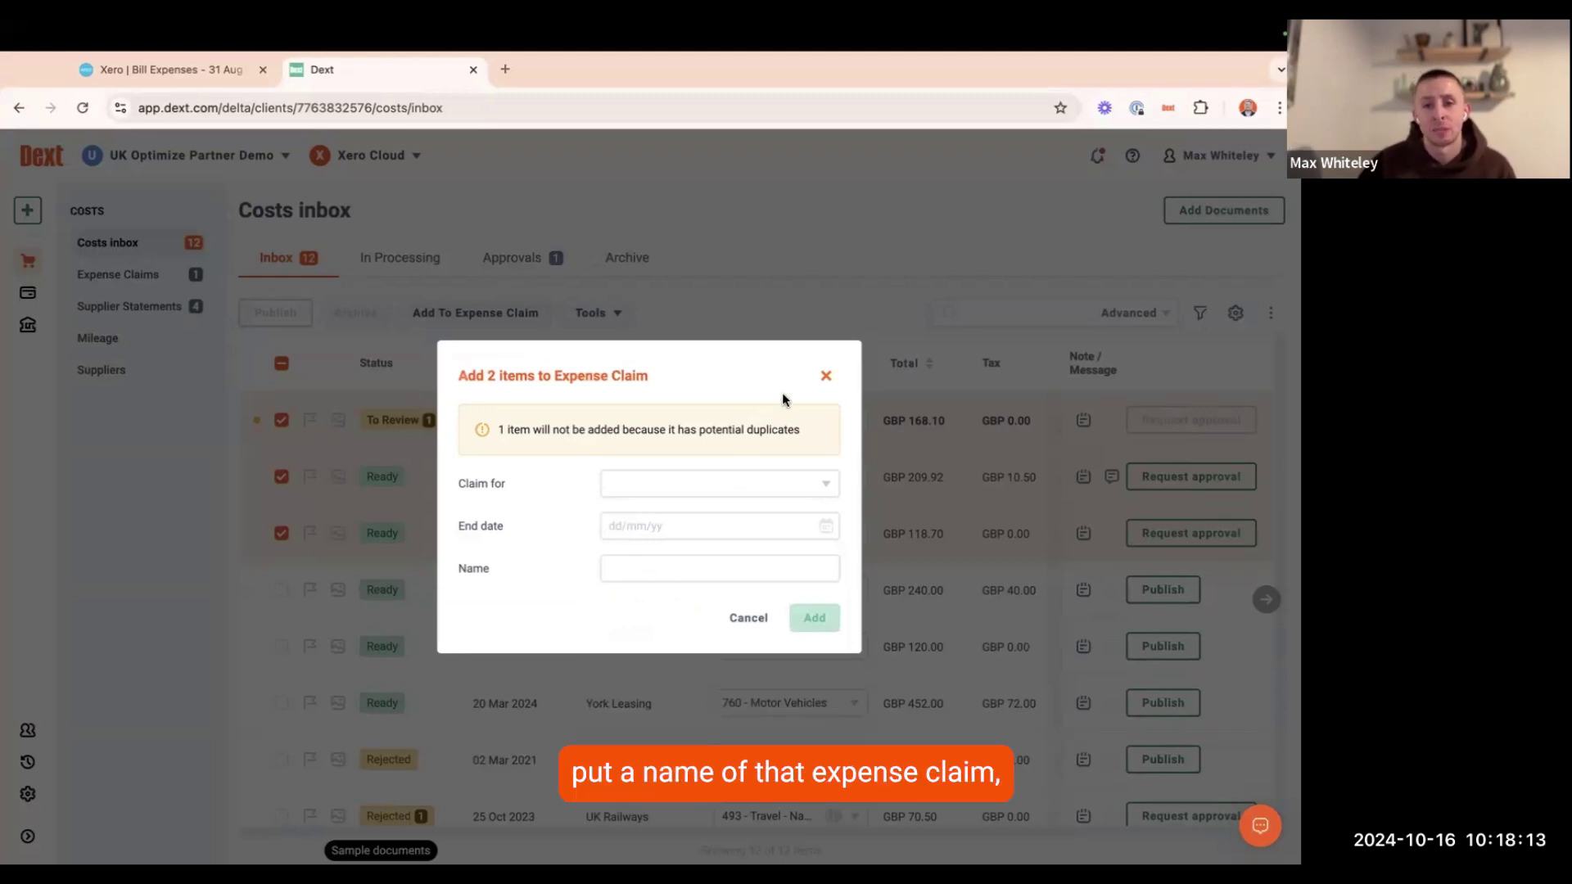
pyautogui.click(827, 375)
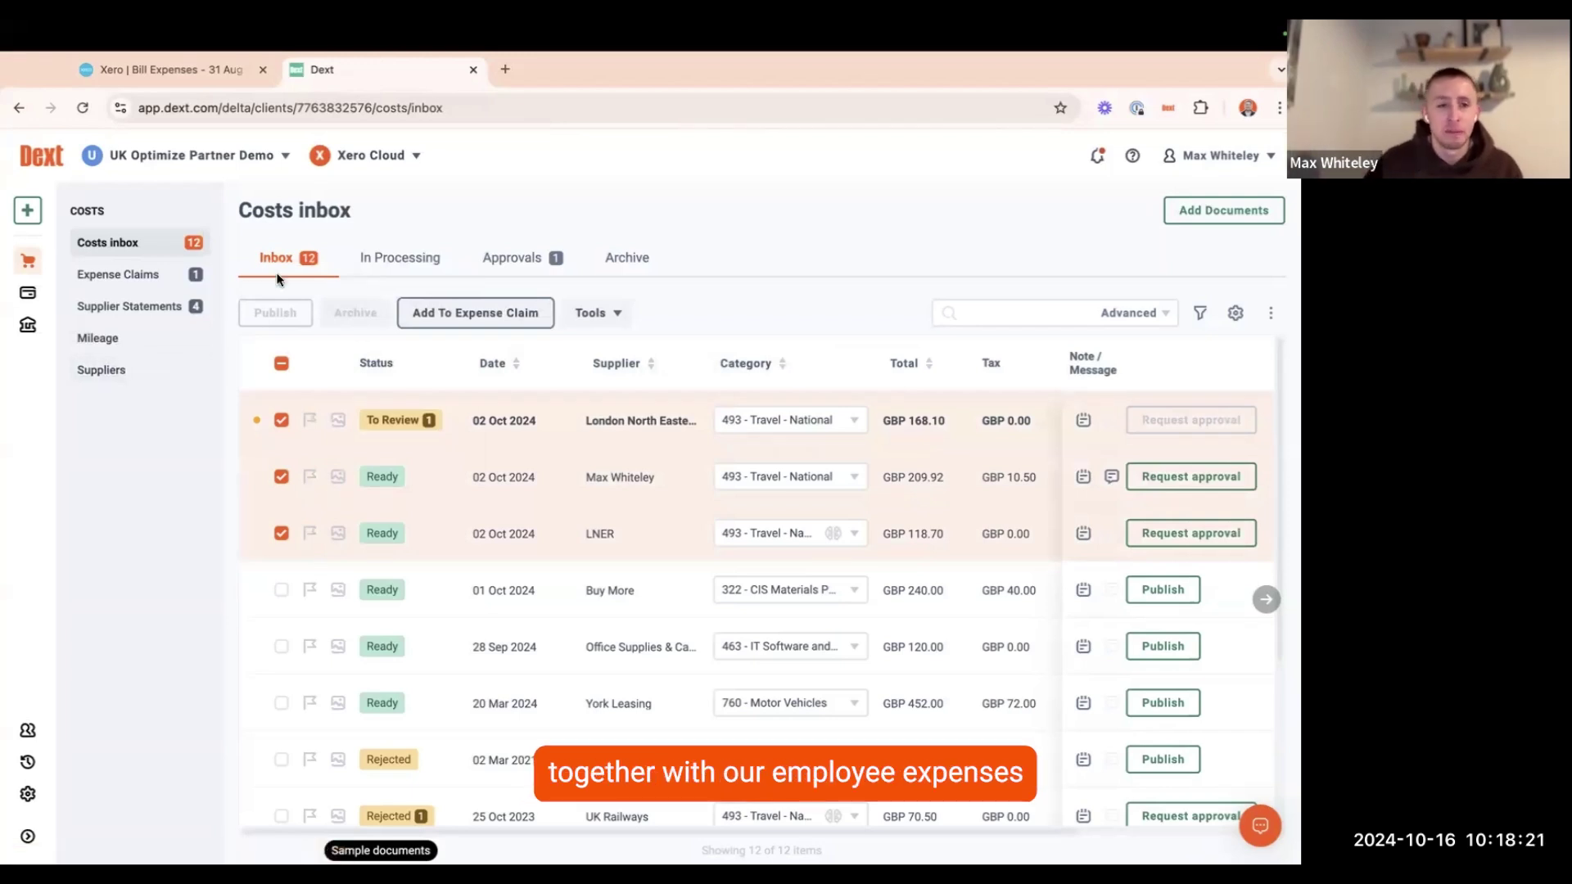
pyautogui.click(281, 533)
pyautogui.click(281, 475)
pyautogui.click(282, 421)
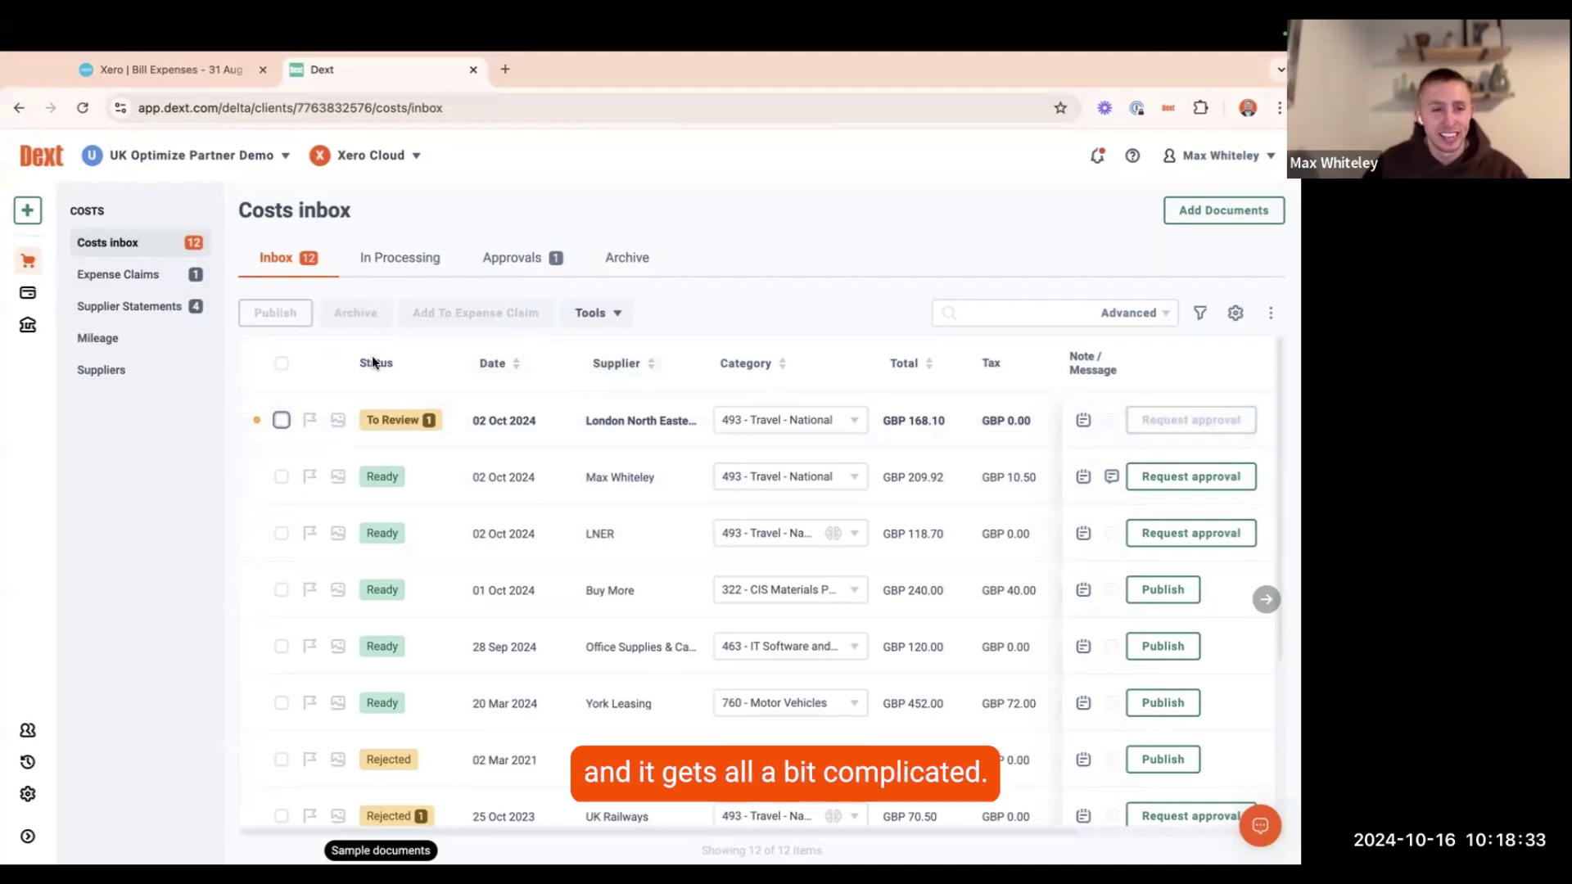
# From Expense Claims, open Manage Auto Expense Claims and edit the 31 Oct 2024 claims end date.
pyautogui.click(129, 277)
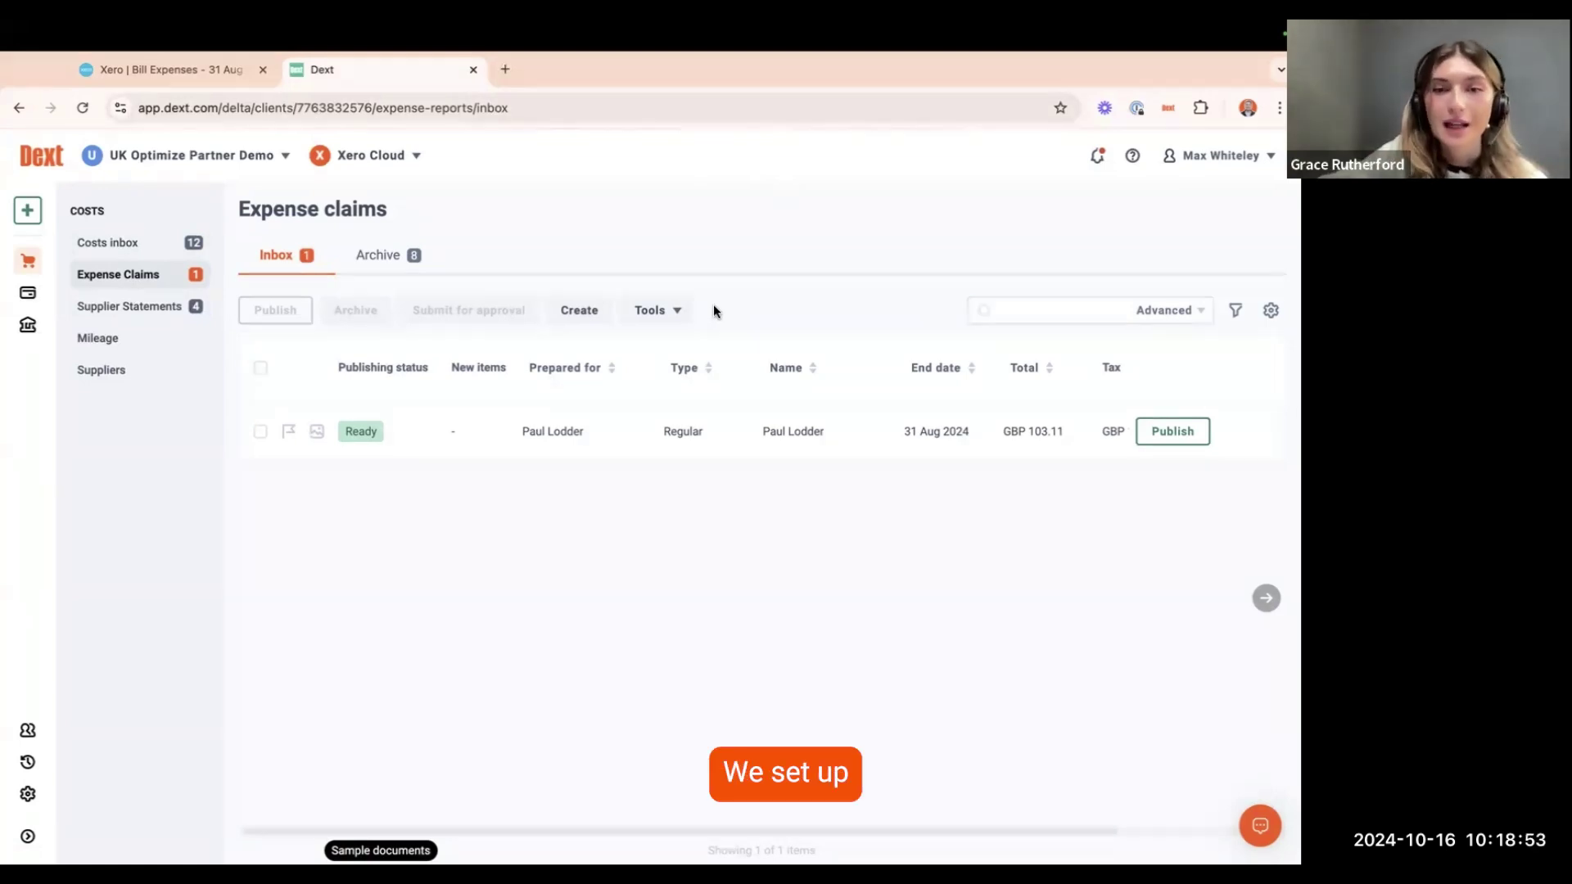
pyautogui.click(682, 313)
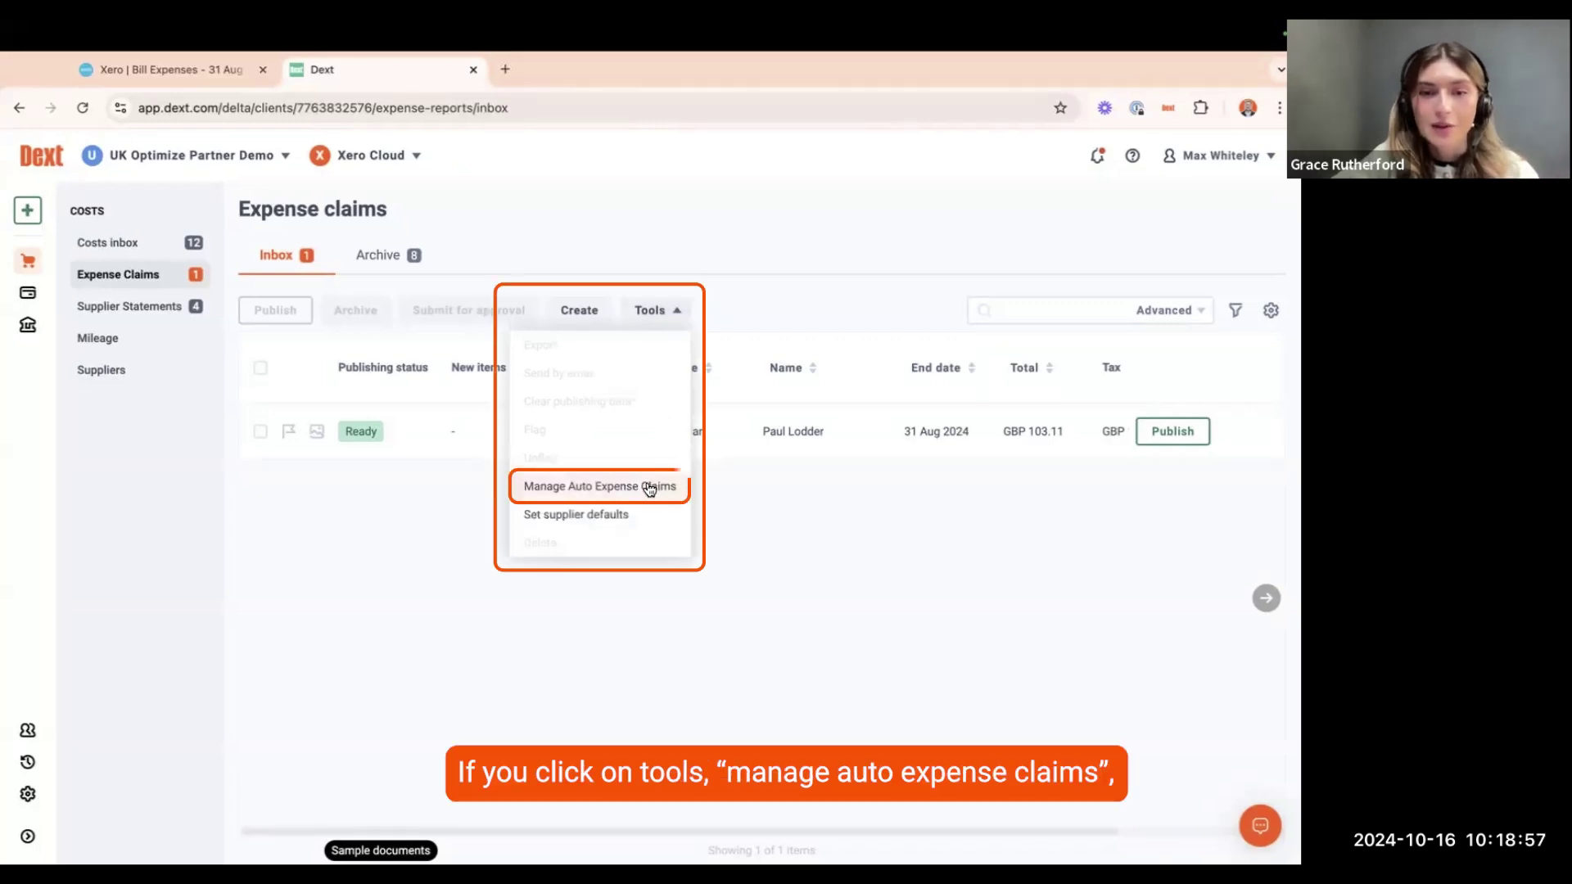
pyautogui.click(651, 488)
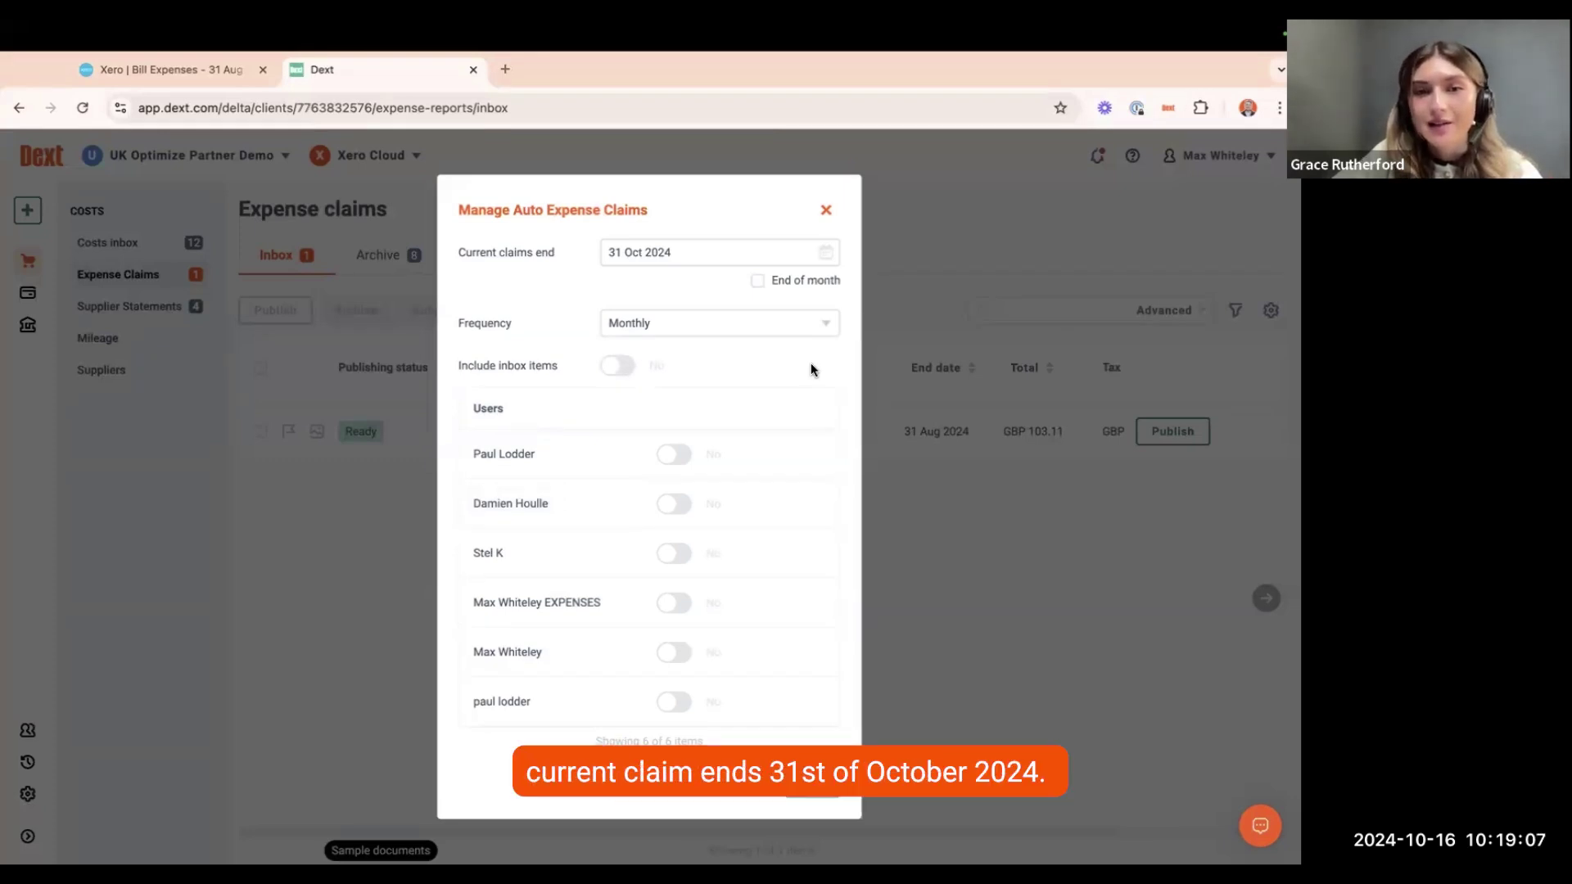
pyautogui.click(682, 256)
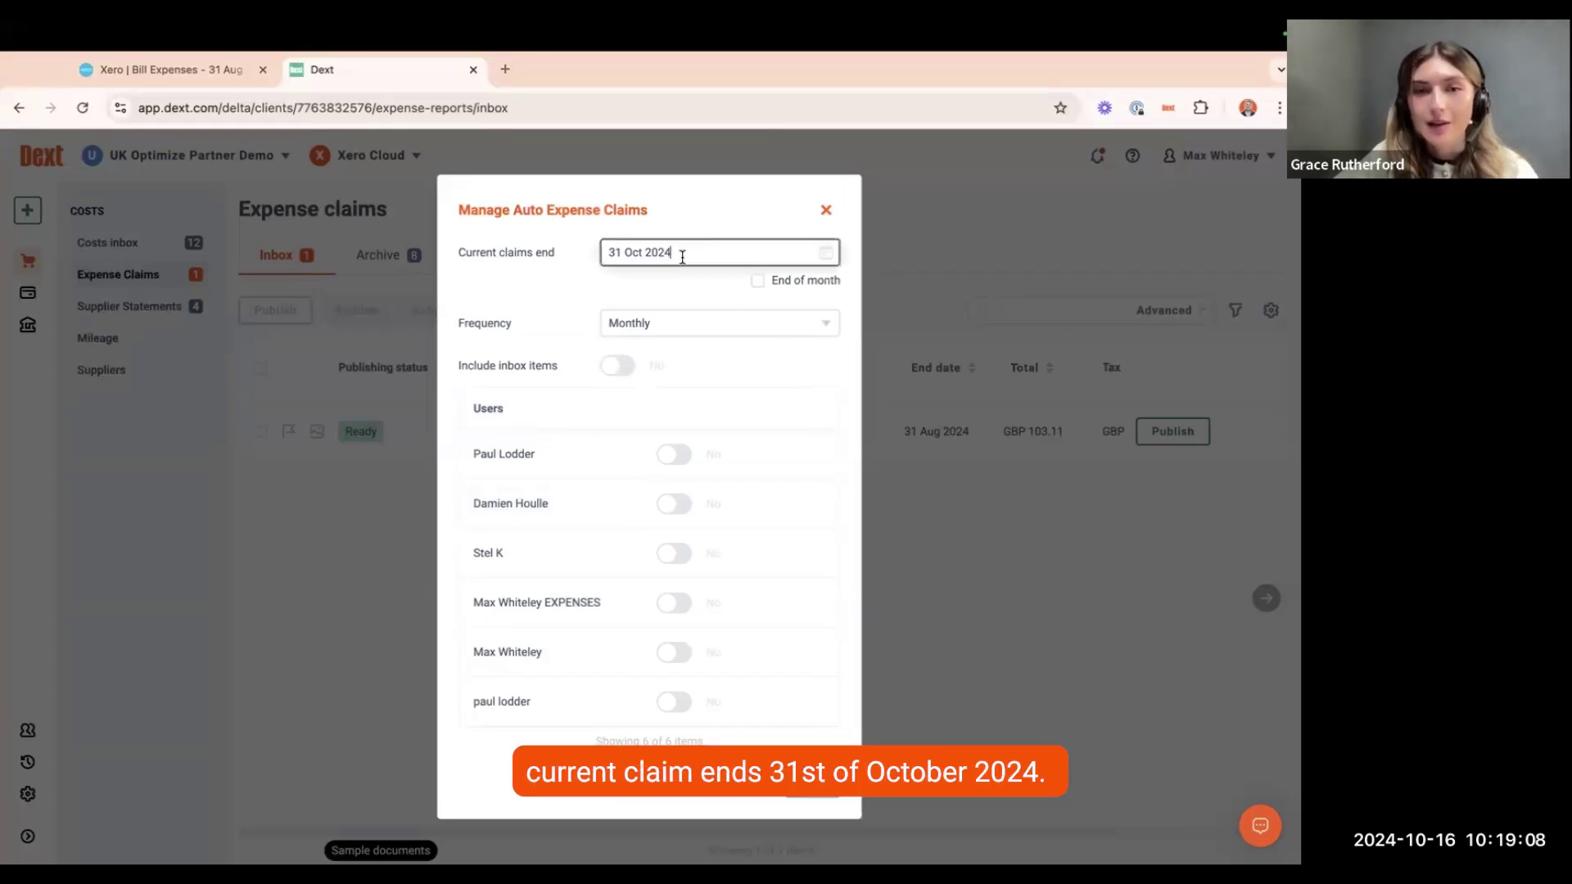
pyautogui.click(709, 324)
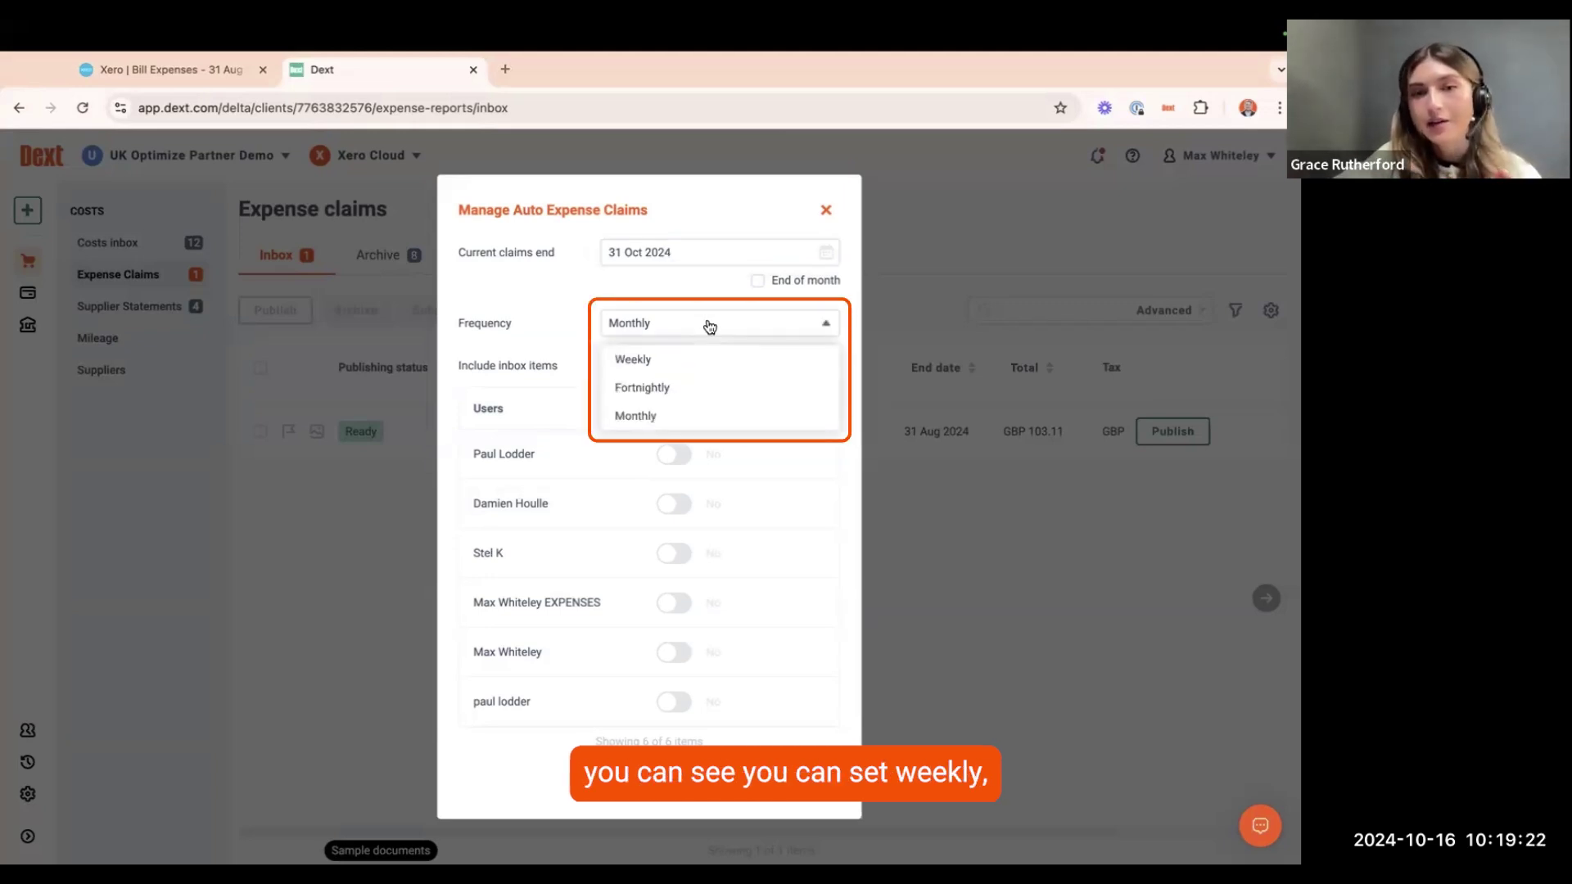
pyautogui.click(690, 294)
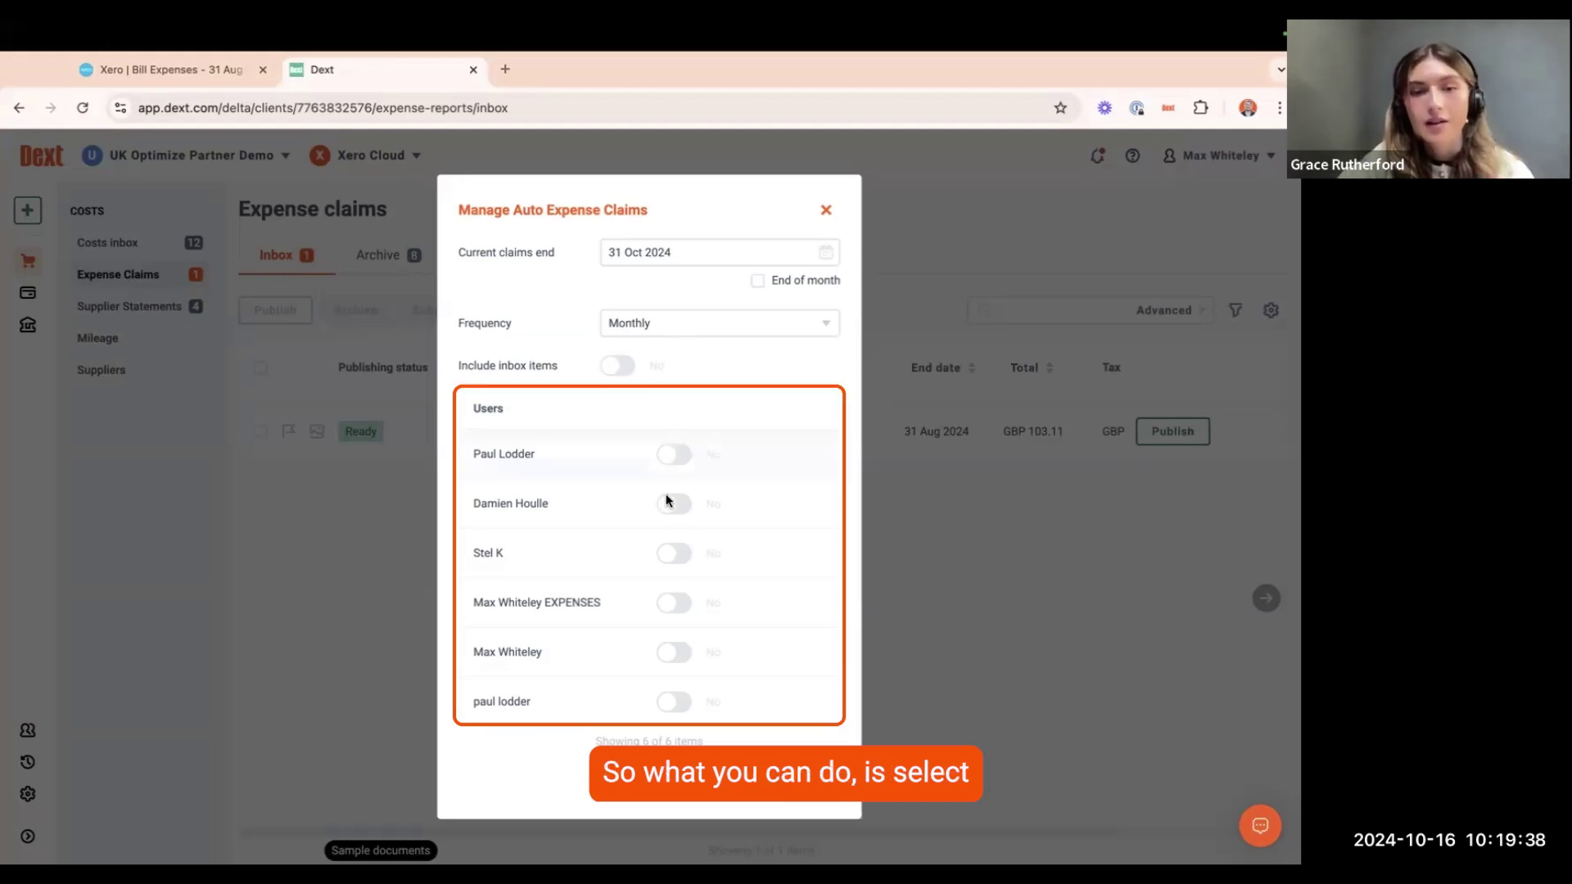
# Set auto expense claims to Yes for the EXPENSES user, close the settings, and go to Users.
pyautogui.click(672, 608)
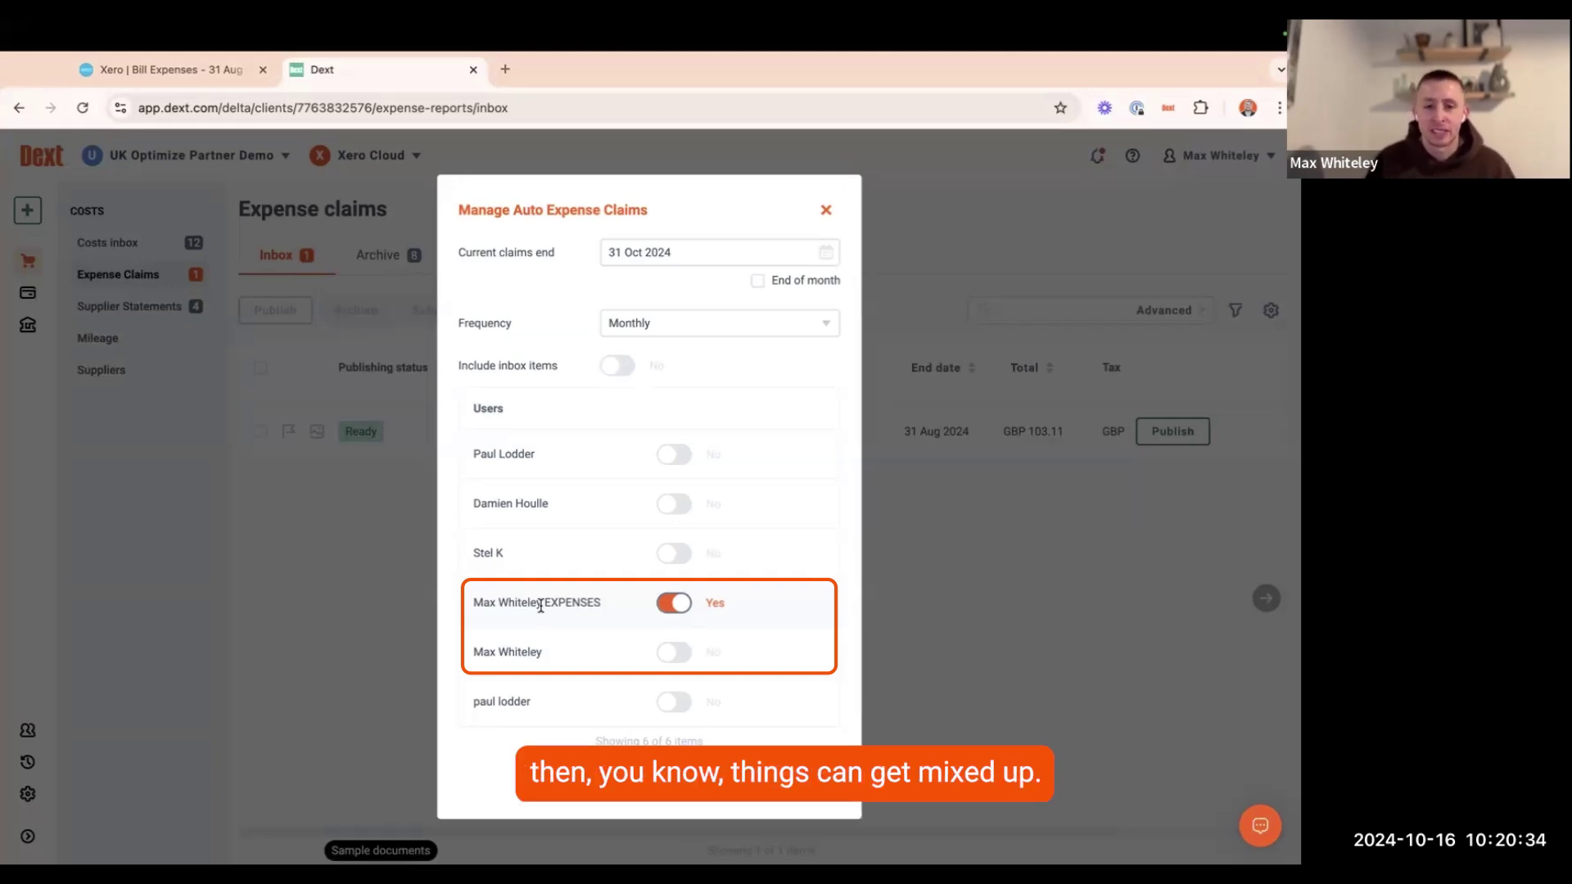
pyautogui.click(826, 210)
pyautogui.click(28, 729)
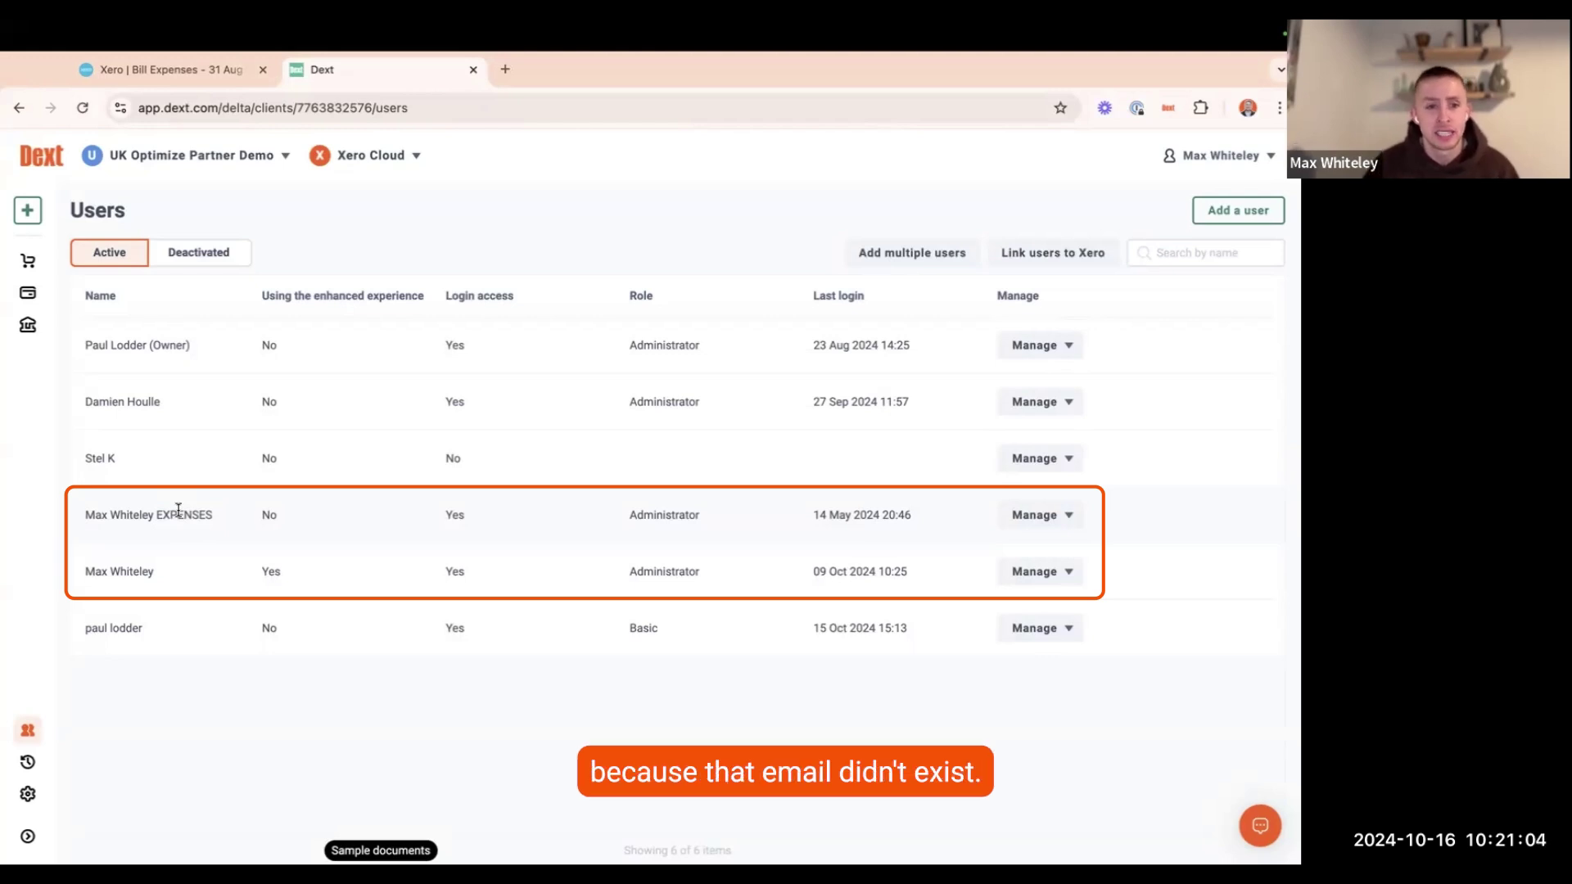
# Choose Edit user details from the EXPENSES user's Manage menu.
pyautogui.click(1042, 518)
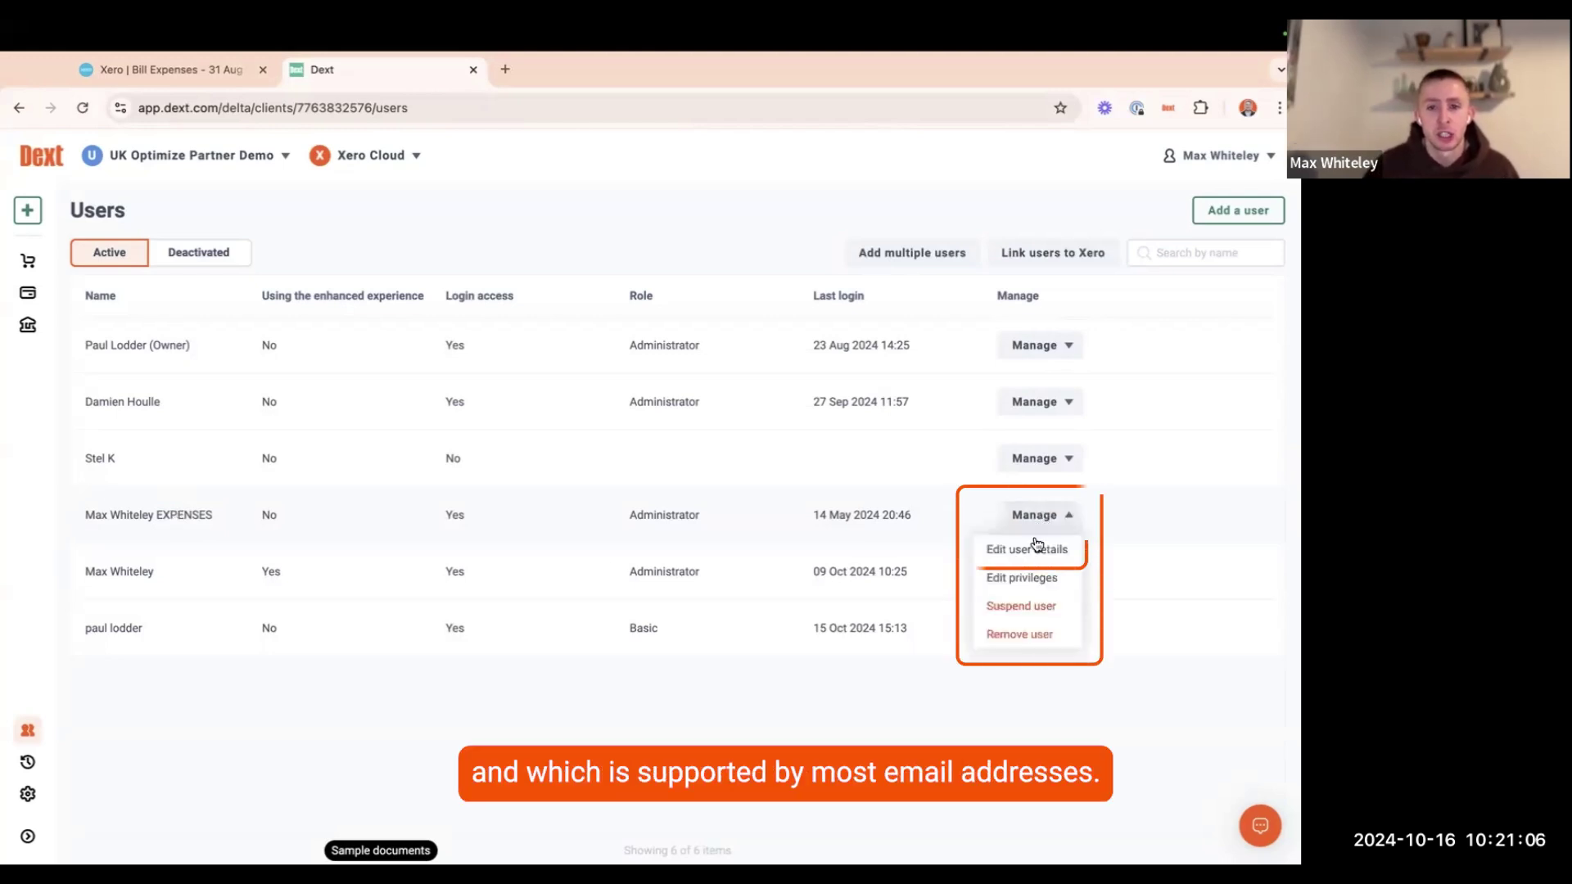
pyautogui.click(1035, 547)
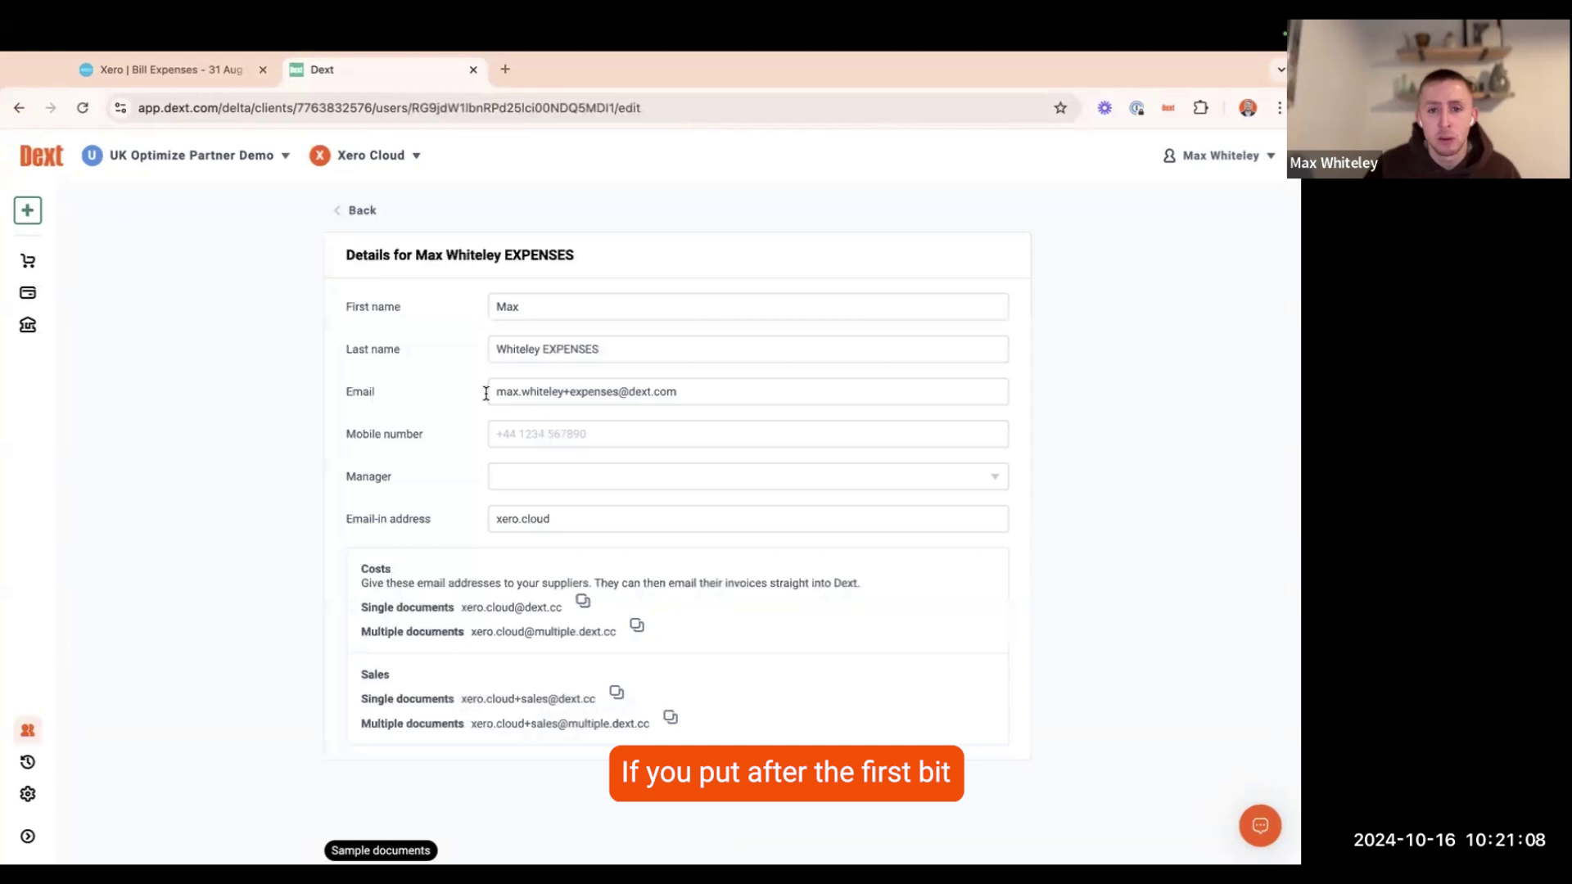
# Highlight the +expenses suffix of the user's email, then go back to Users without saving changes.
pyautogui.click(562, 391)
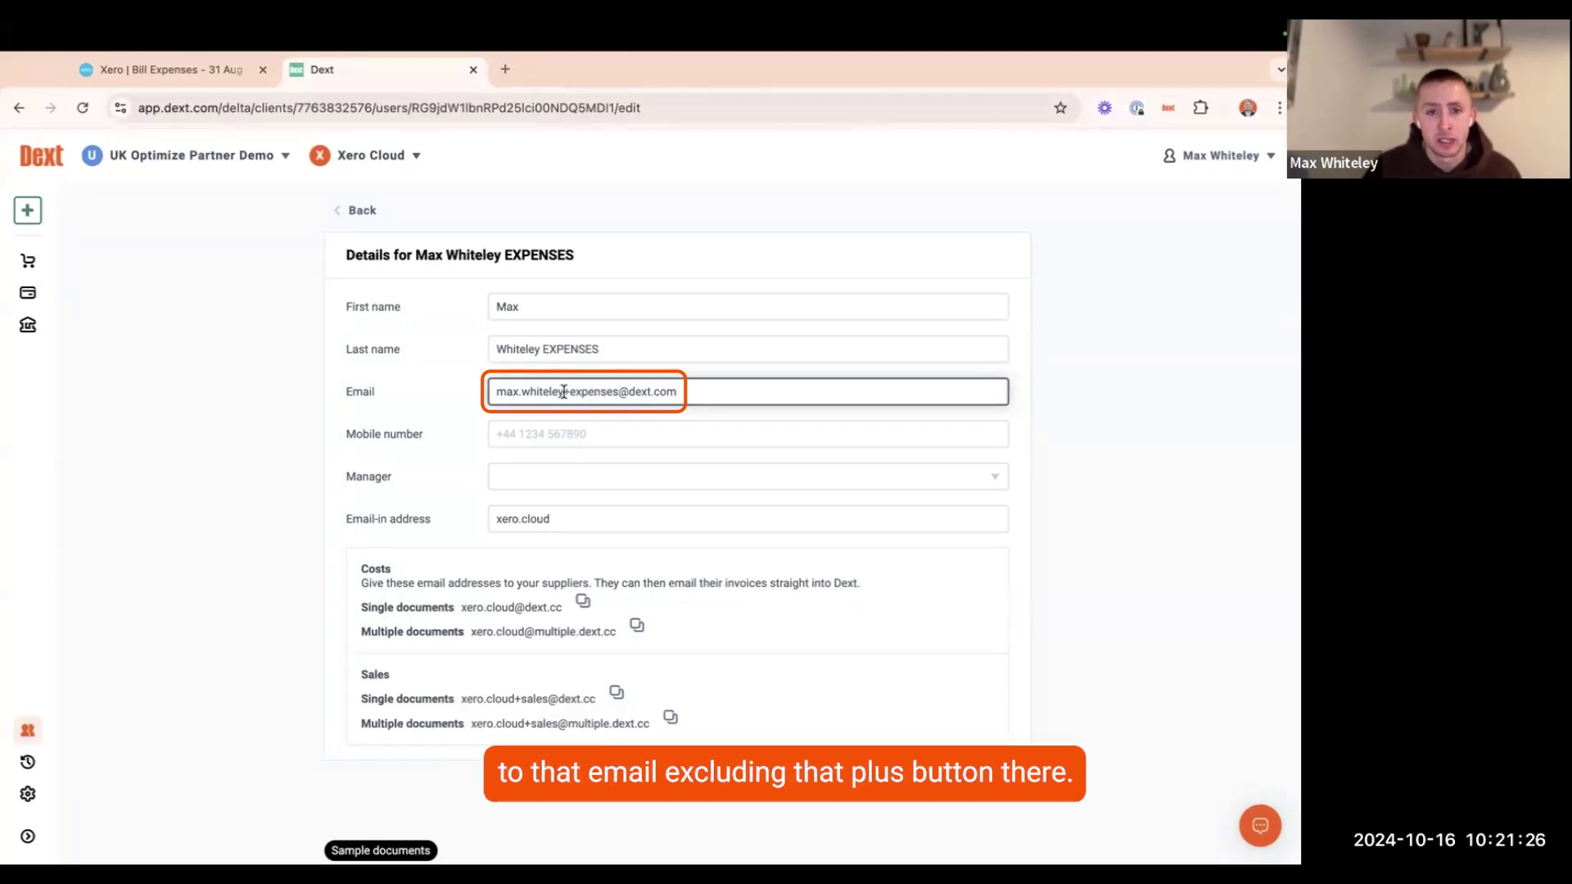
pyautogui.moveTo(563, 391); pyautogui.dragTo(619, 391)
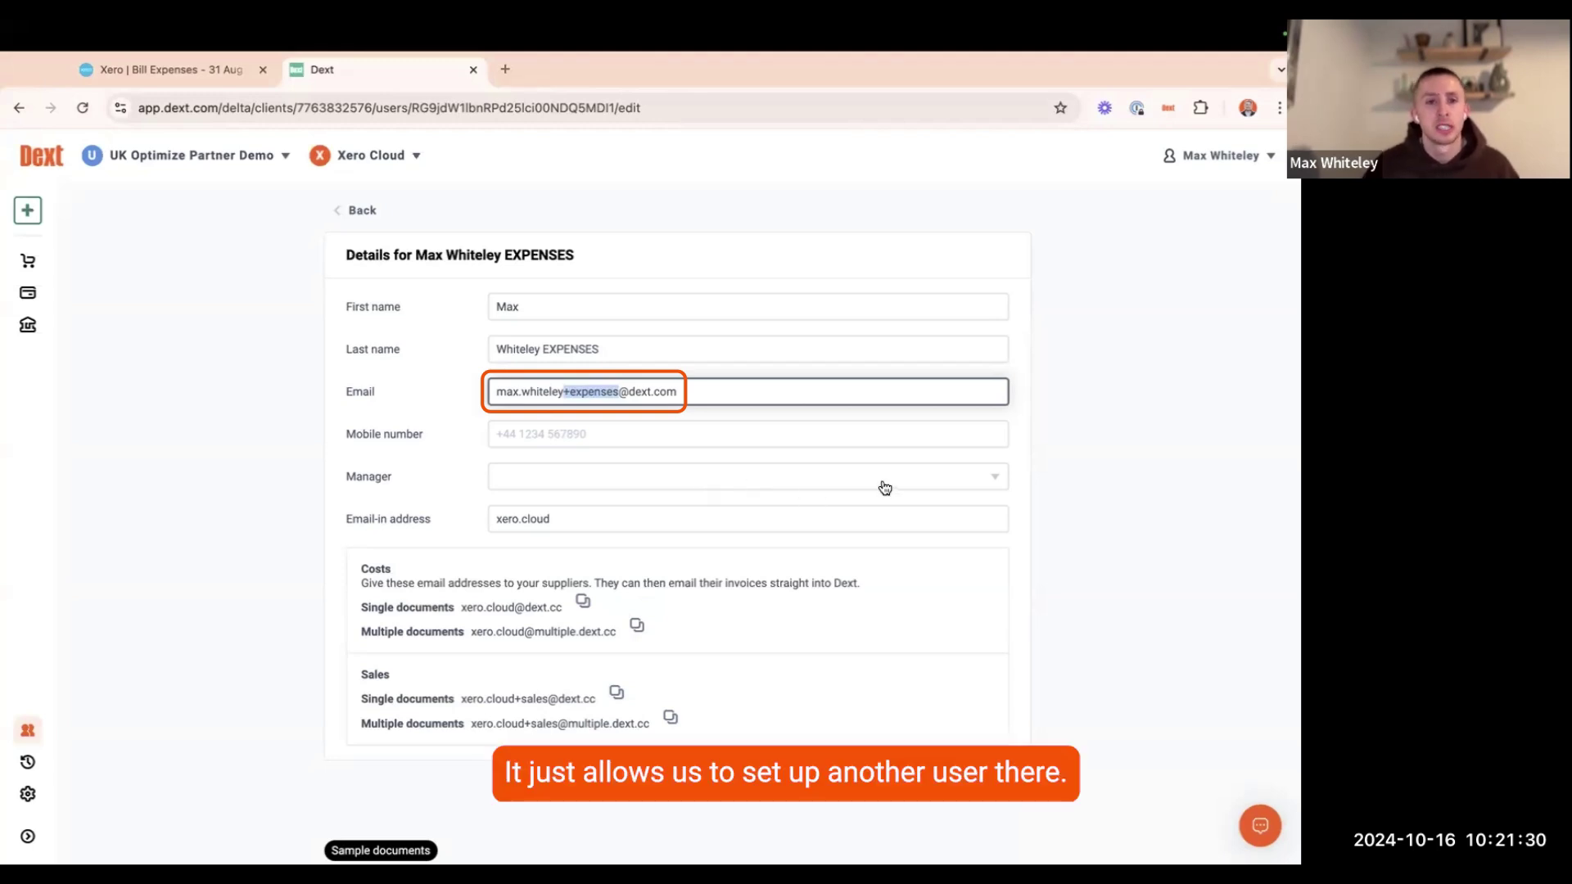
pyautogui.click(354, 211)
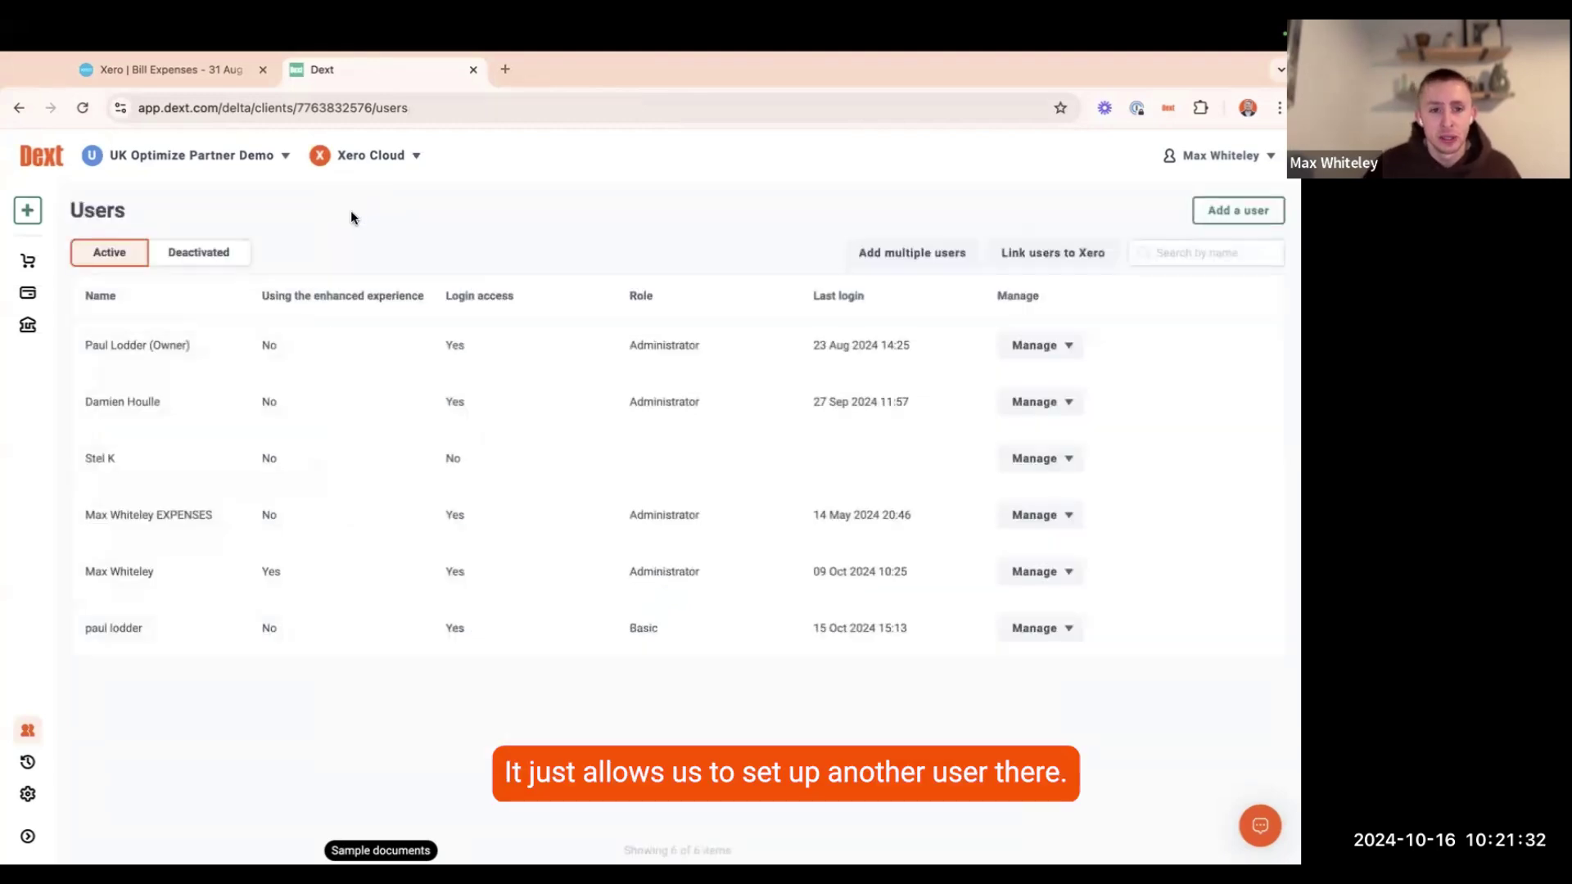
# Go to Costs > Expense Claims and open the Ready GBP 103.11 claim dated 31 Aug 2024.
pyautogui.click(28, 262)
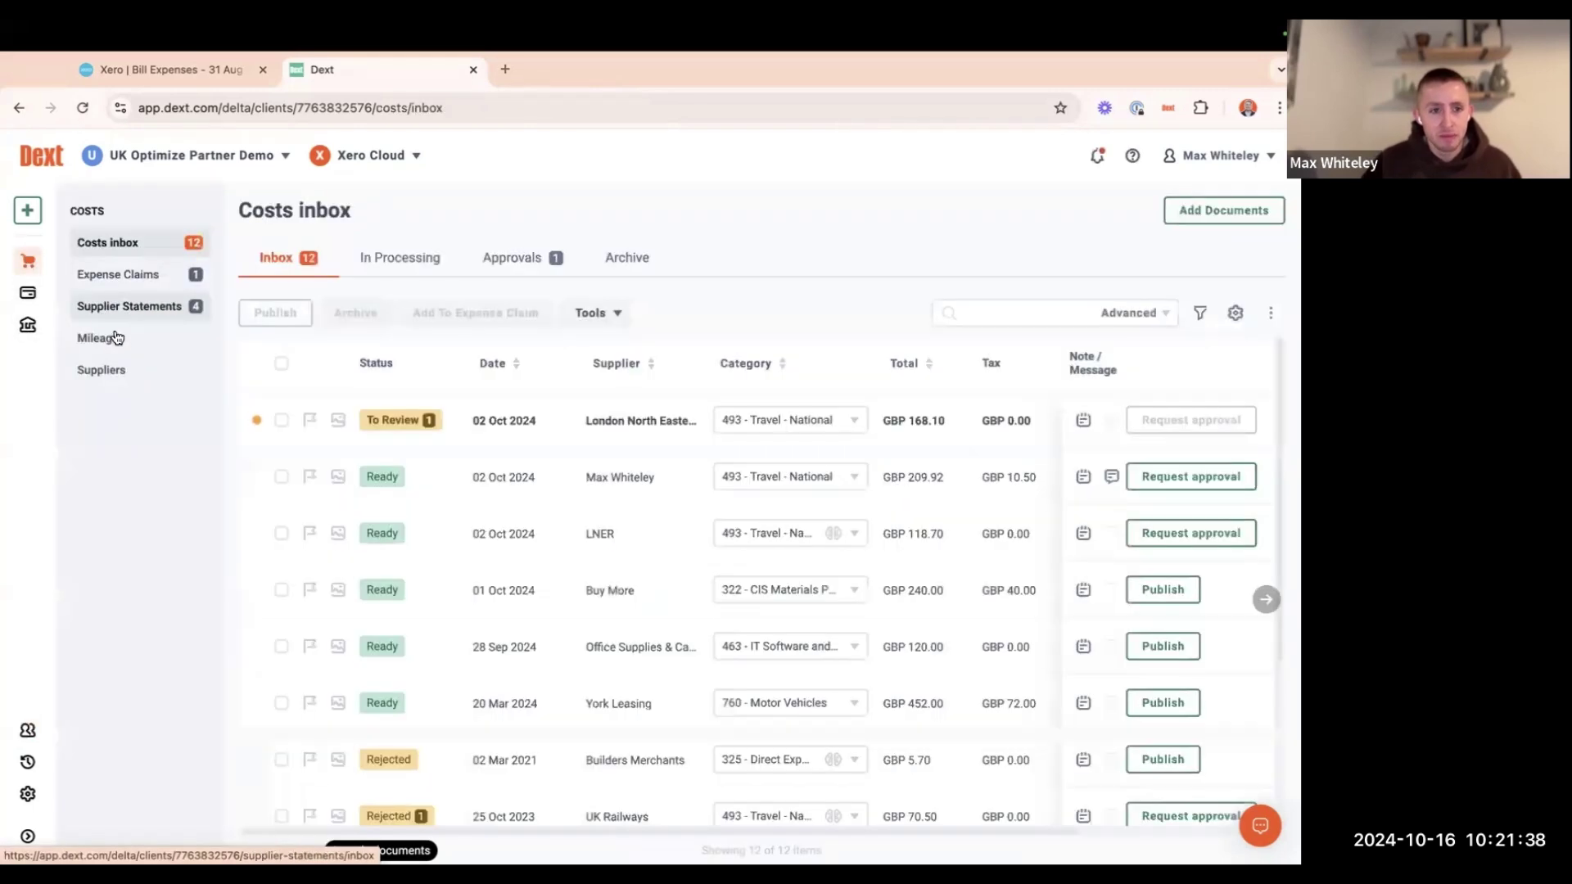
pyautogui.click(115, 278)
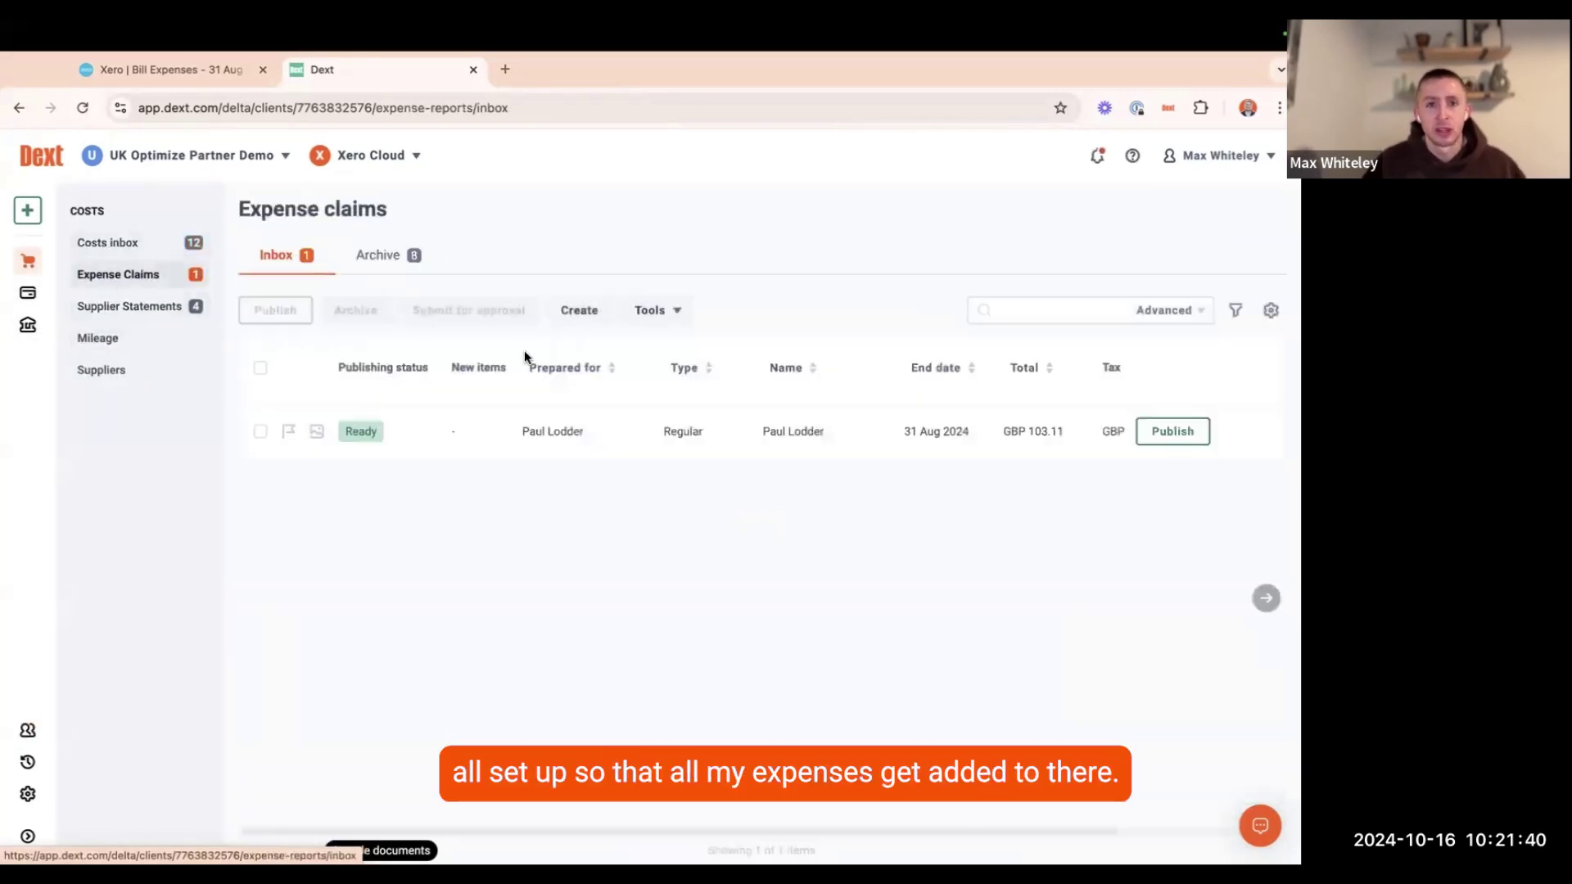
pyautogui.click(731, 433)
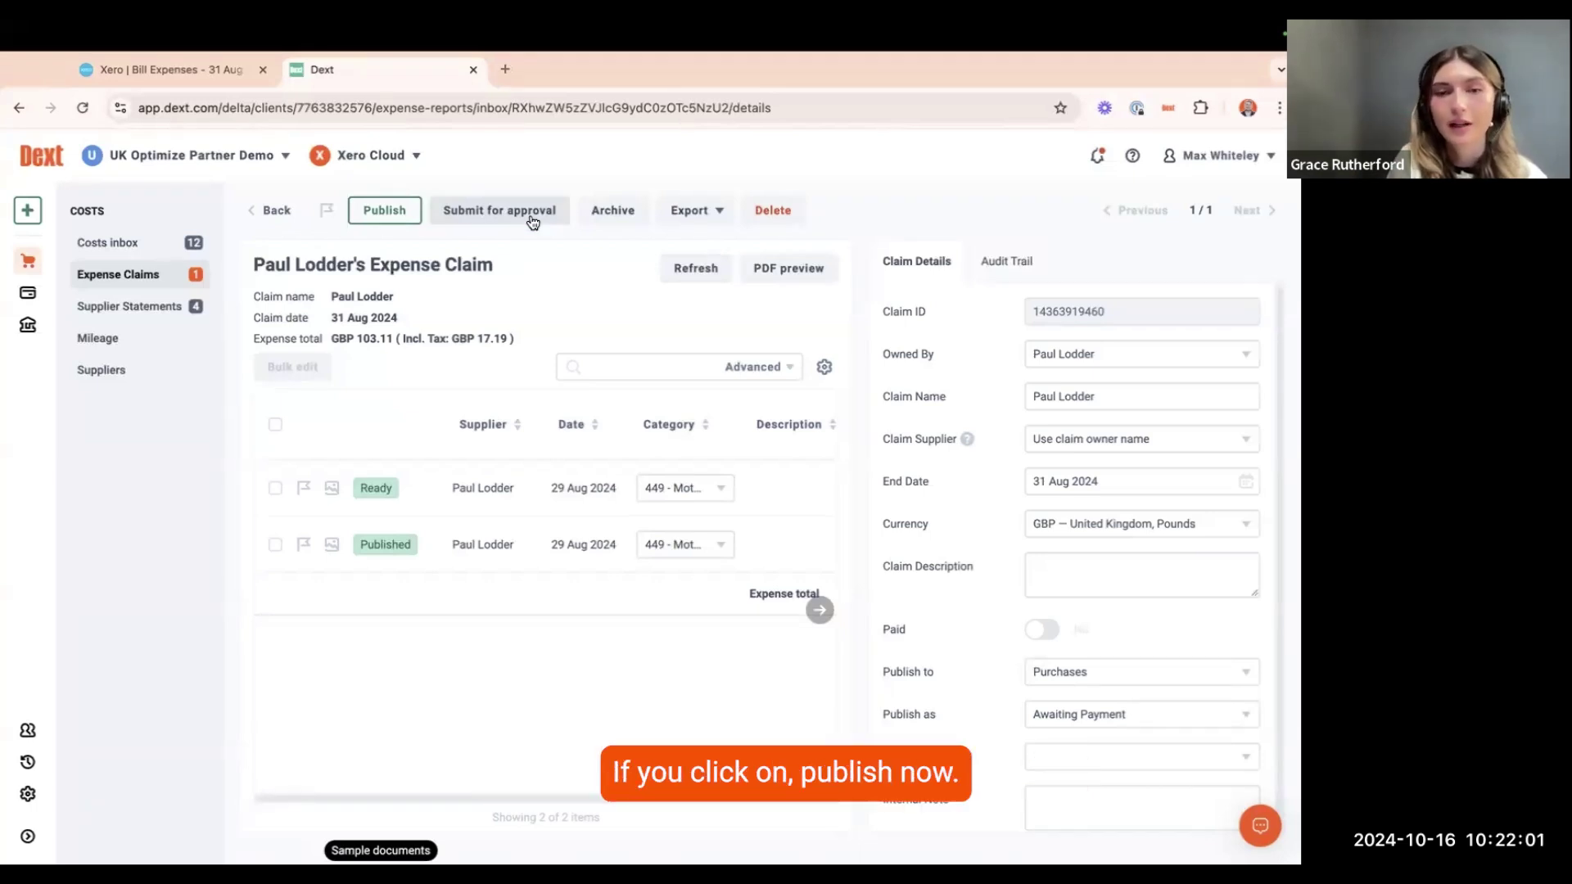
# Publish the claim to Xero, enlarge the bill's PDF, and open the first item's 23.53-mile mileage claim.
pyautogui.click(385, 210)
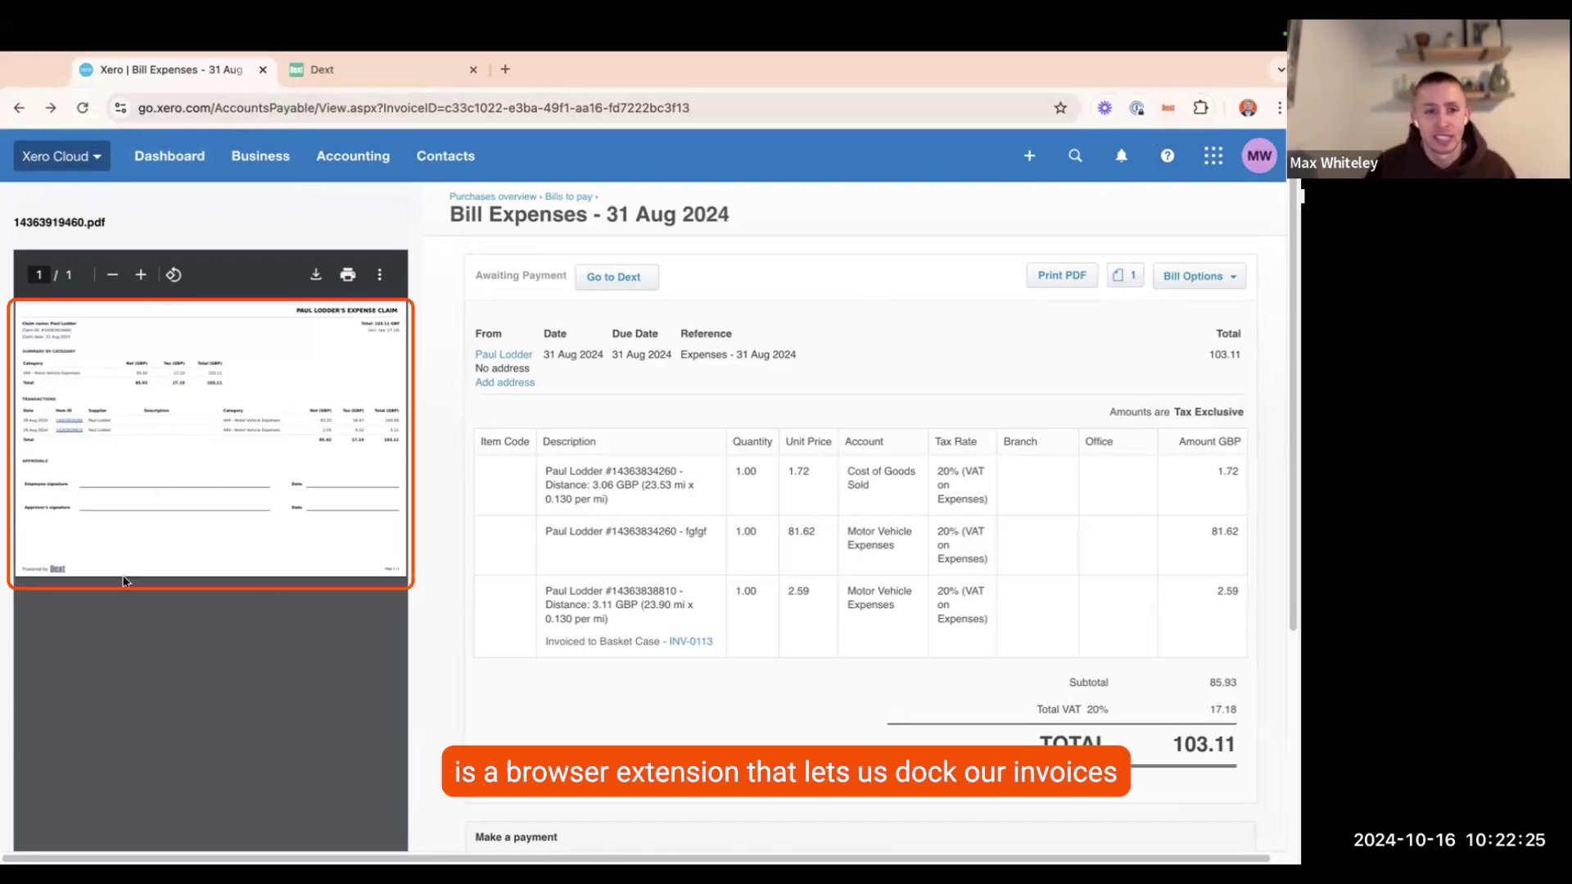
pyautogui.click(141, 275)
pyautogui.click(142, 275)
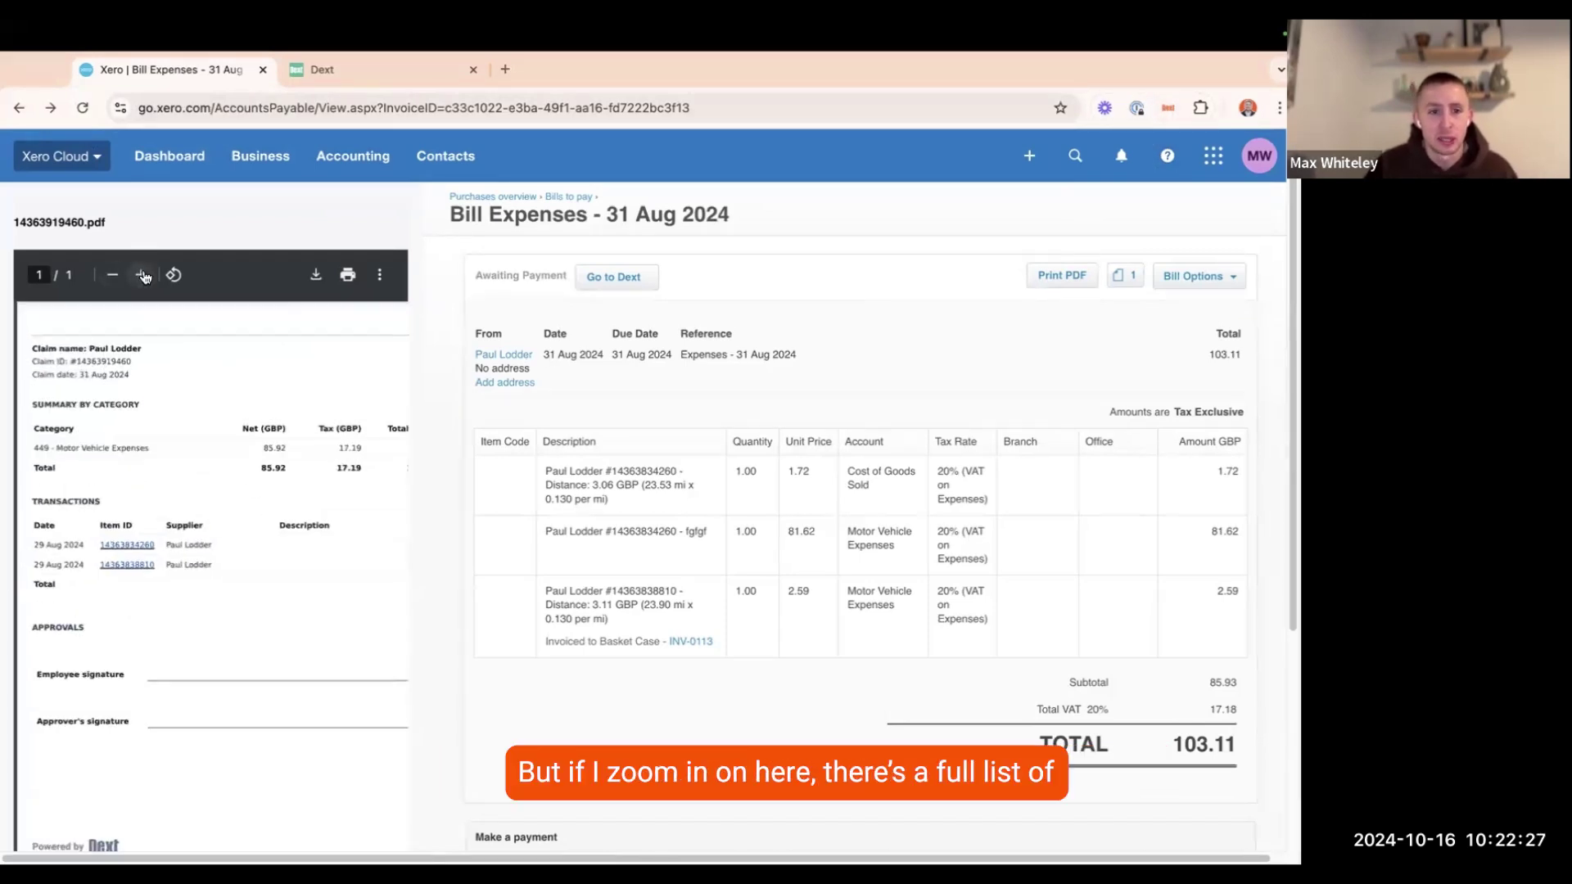
pyautogui.click(141, 275)
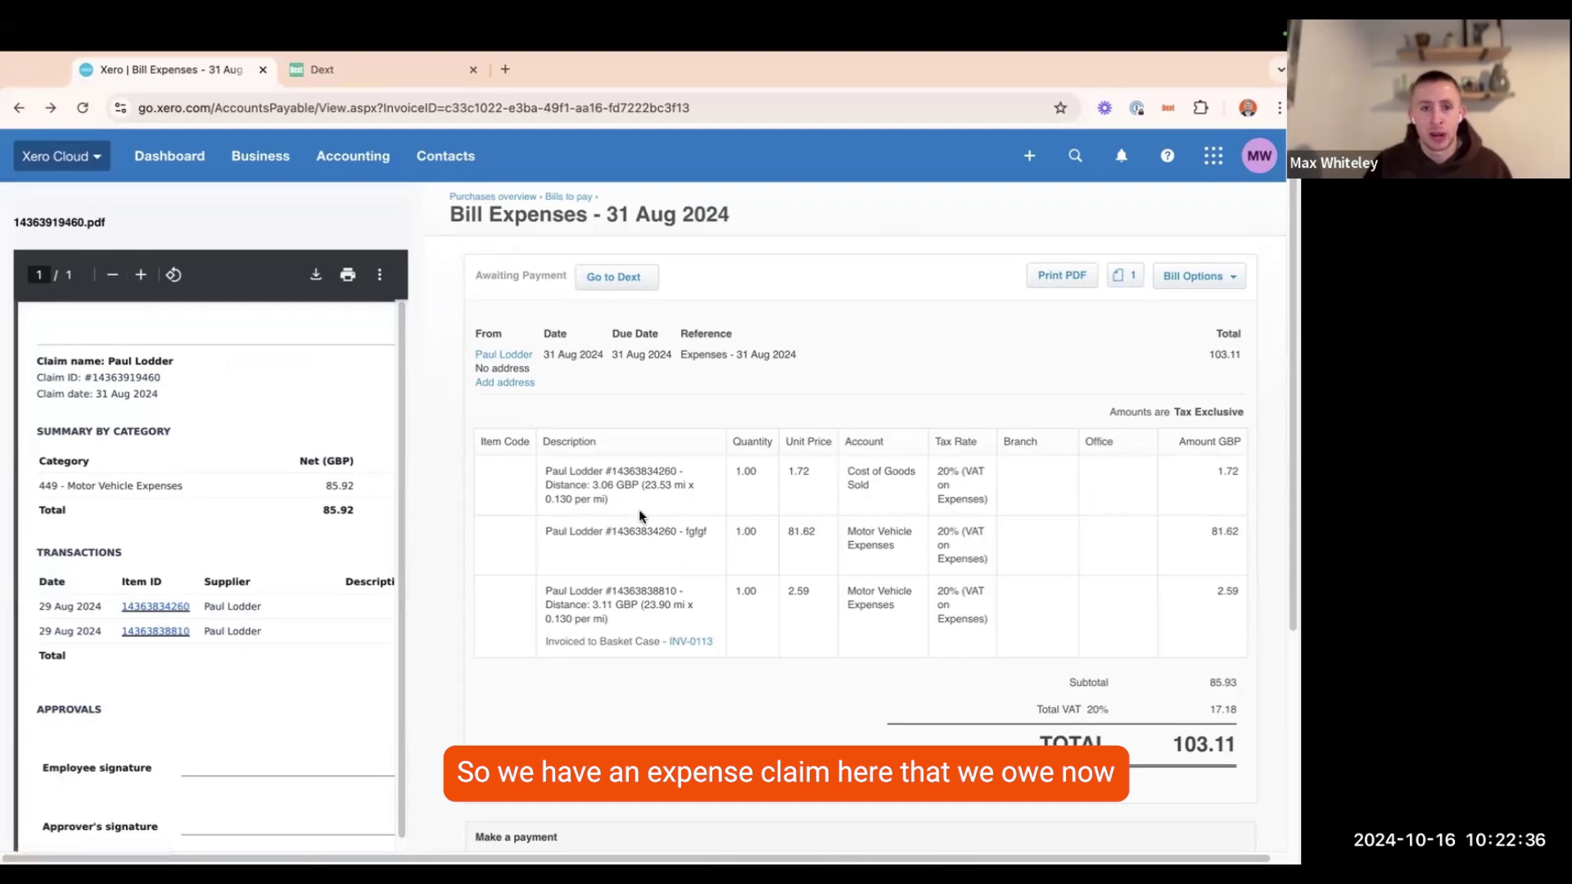
pyautogui.scroll(-2, 638, 515)
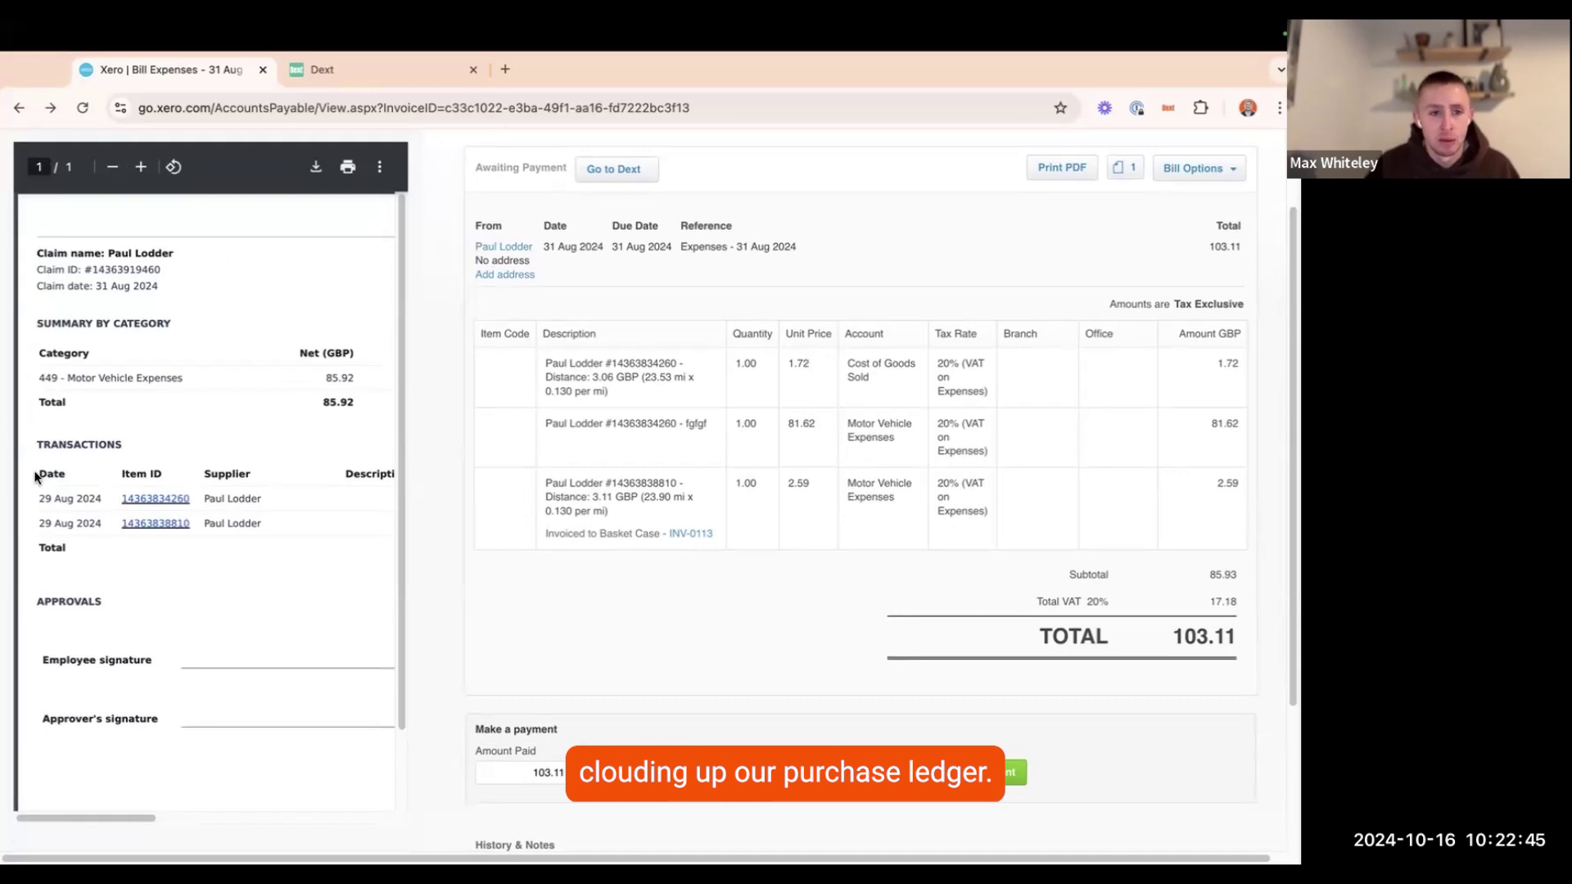
pyautogui.click(168, 501)
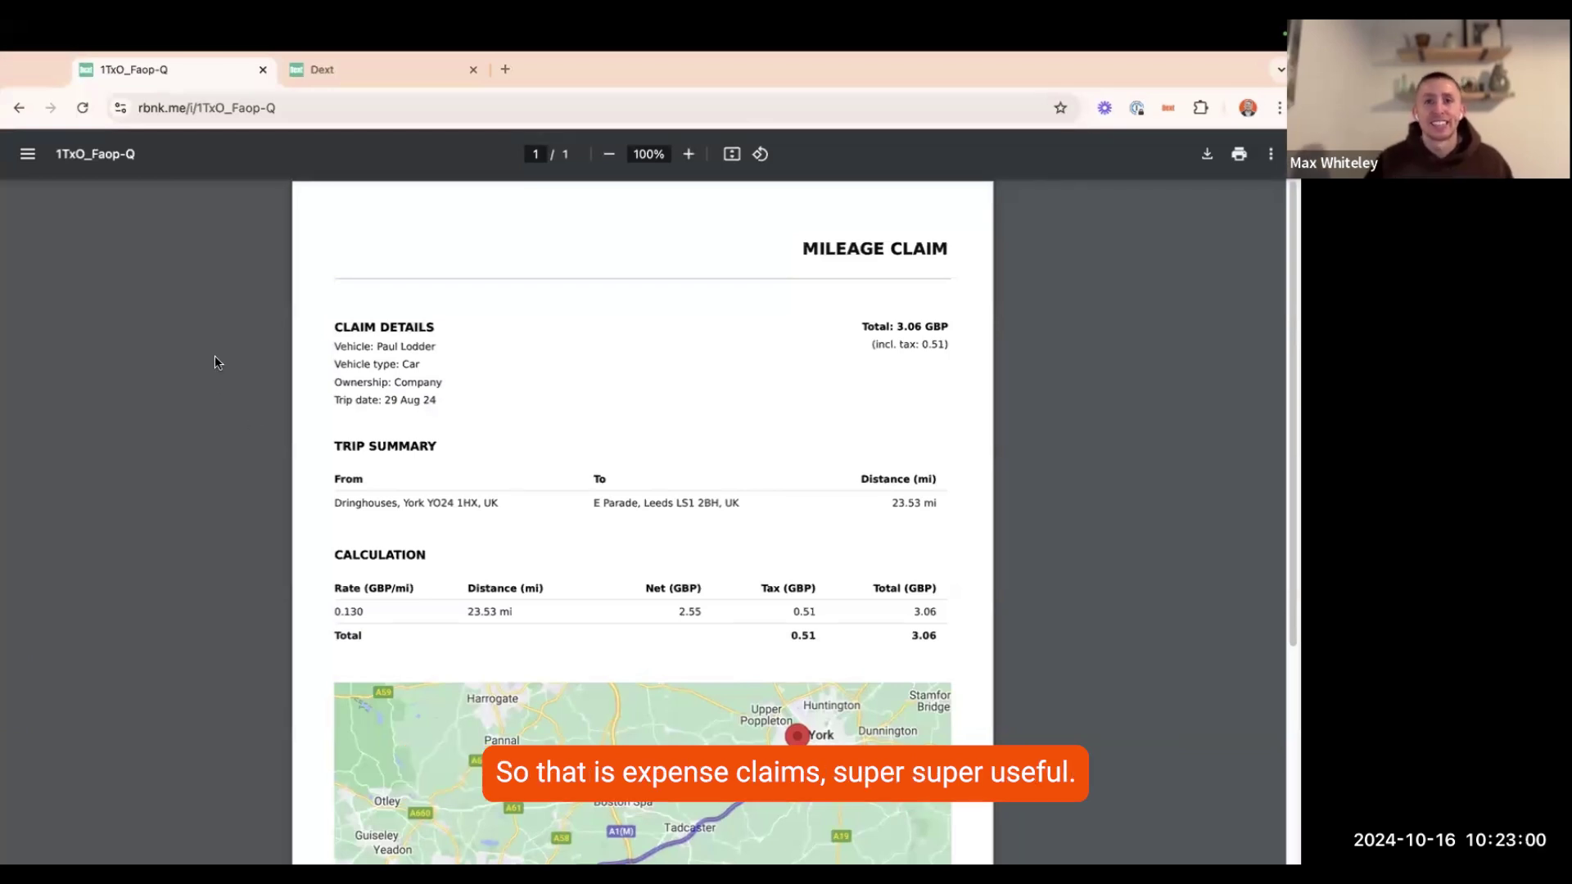
# Return to the Dext tab showing the GBP 103.11 expense claim details.
pyautogui.click(320, 72)
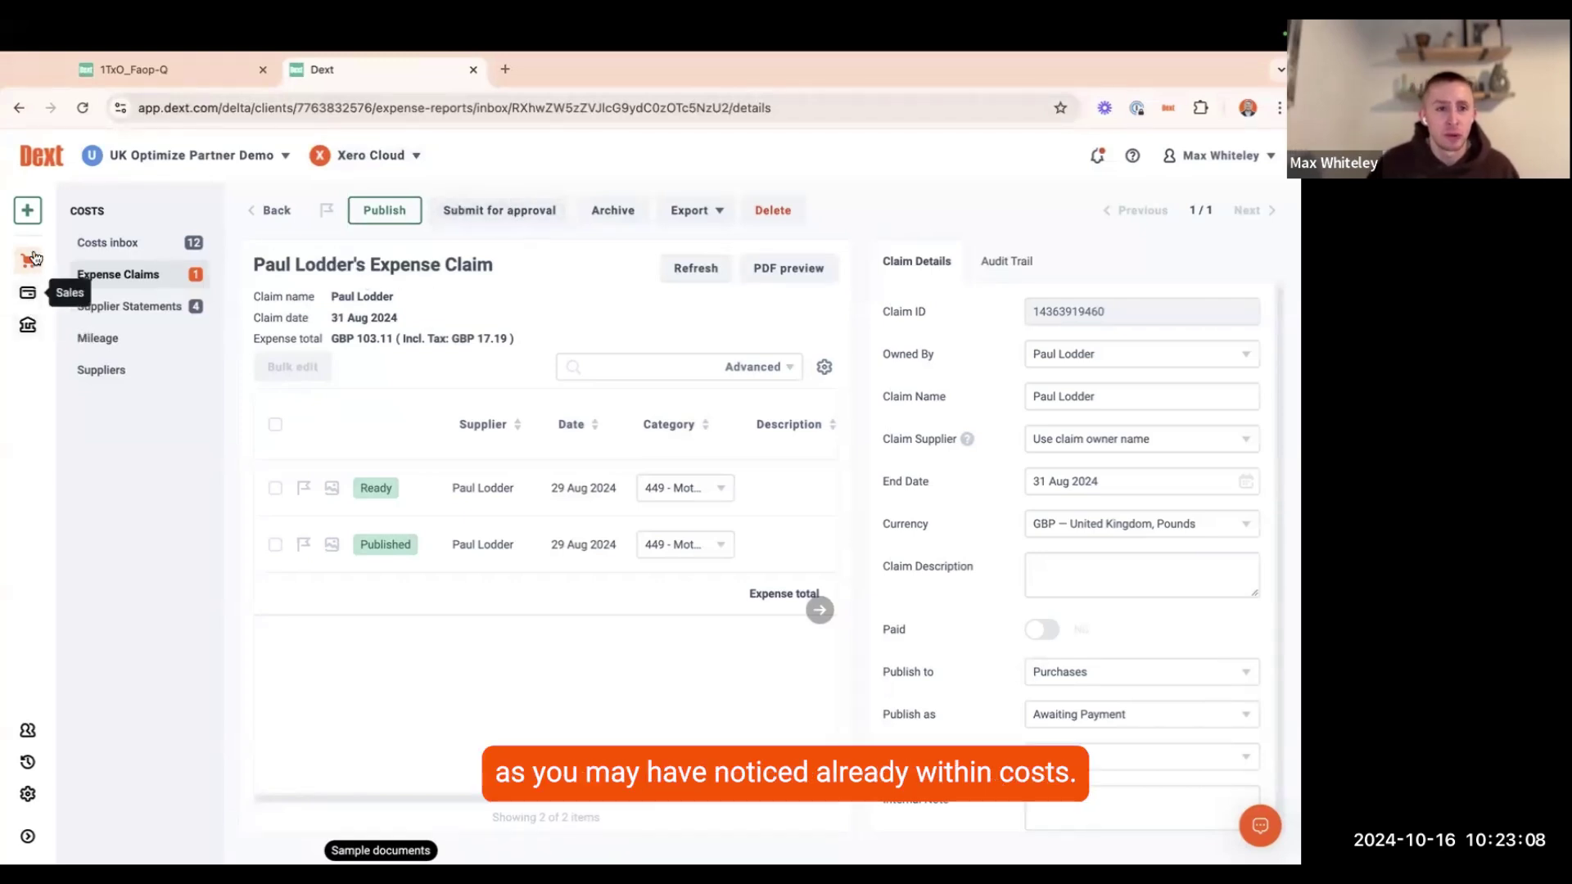
# Show the Costs Approvals tab, with one GBP 7,800.00 advertising cost pending.
pyautogui.click(111, 243)
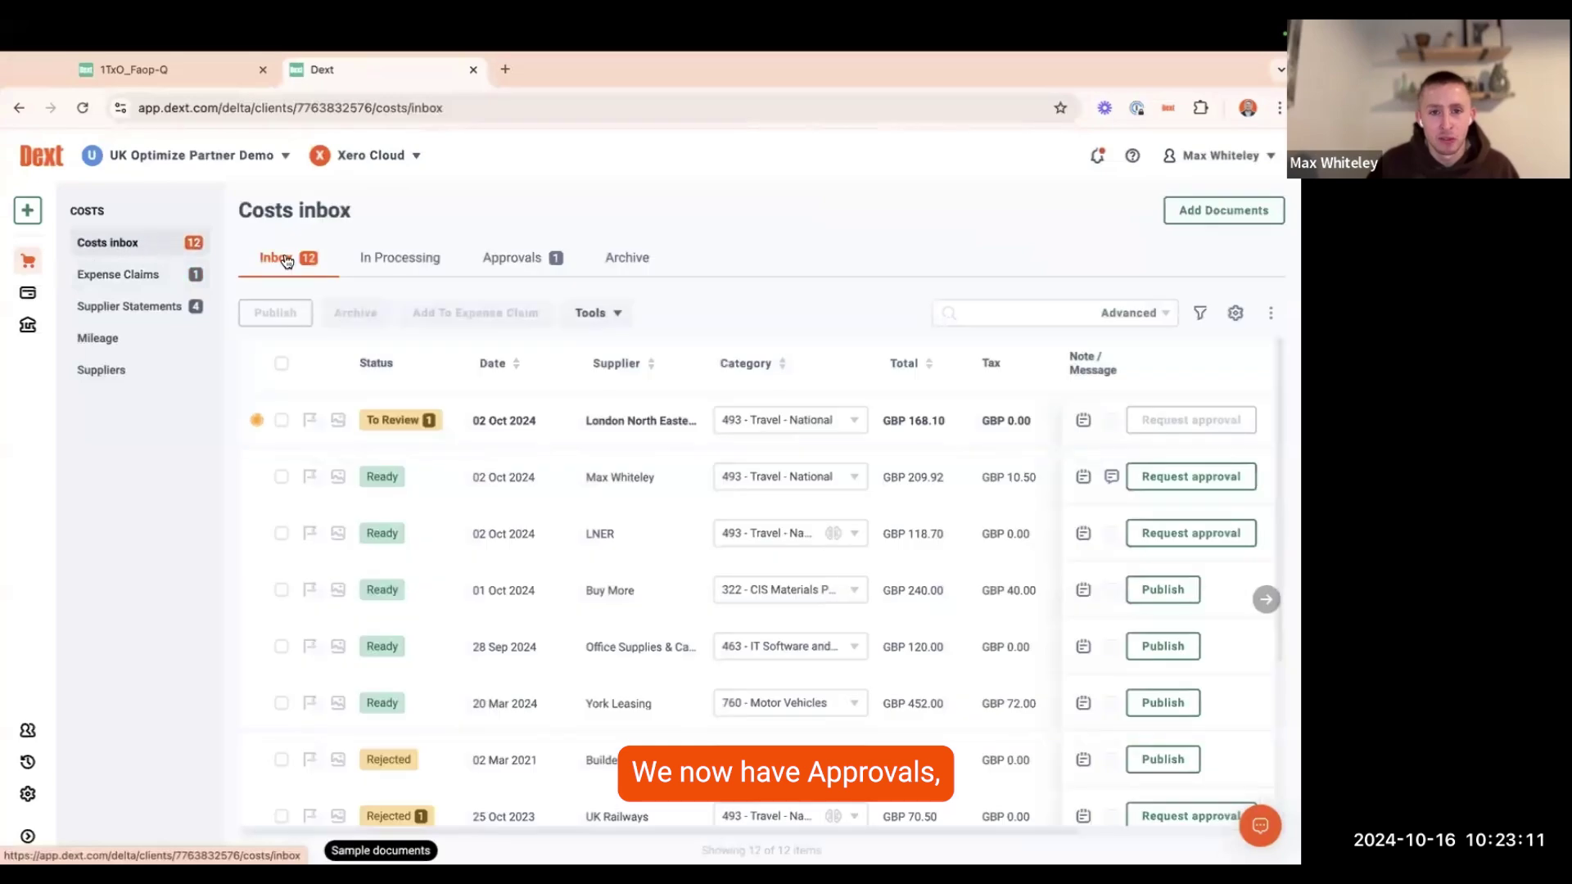
pyautogui.click(516, 261)
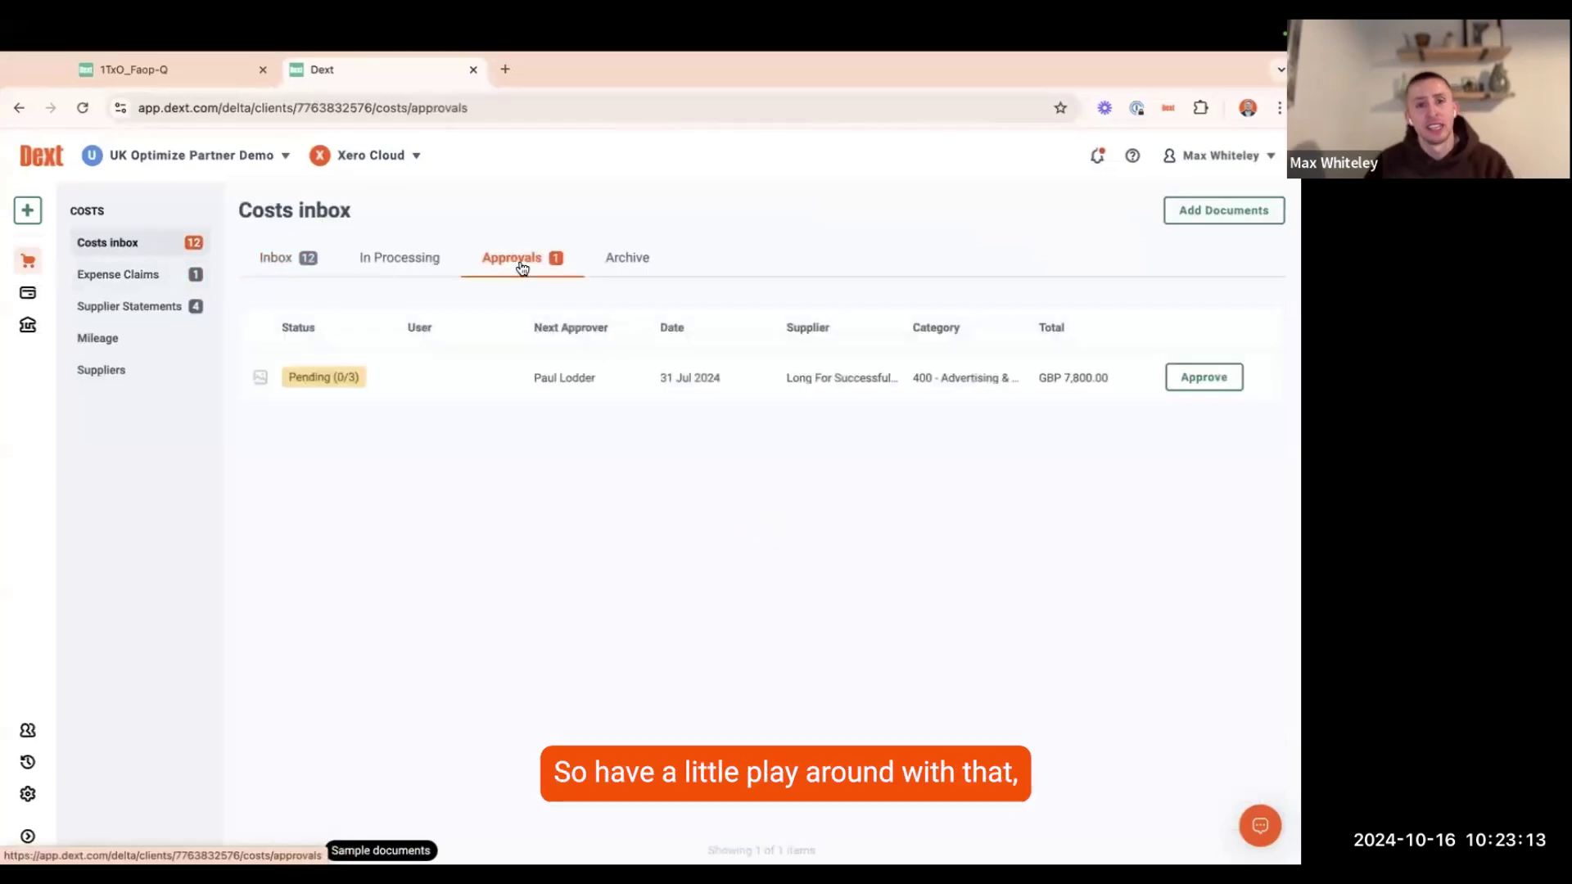